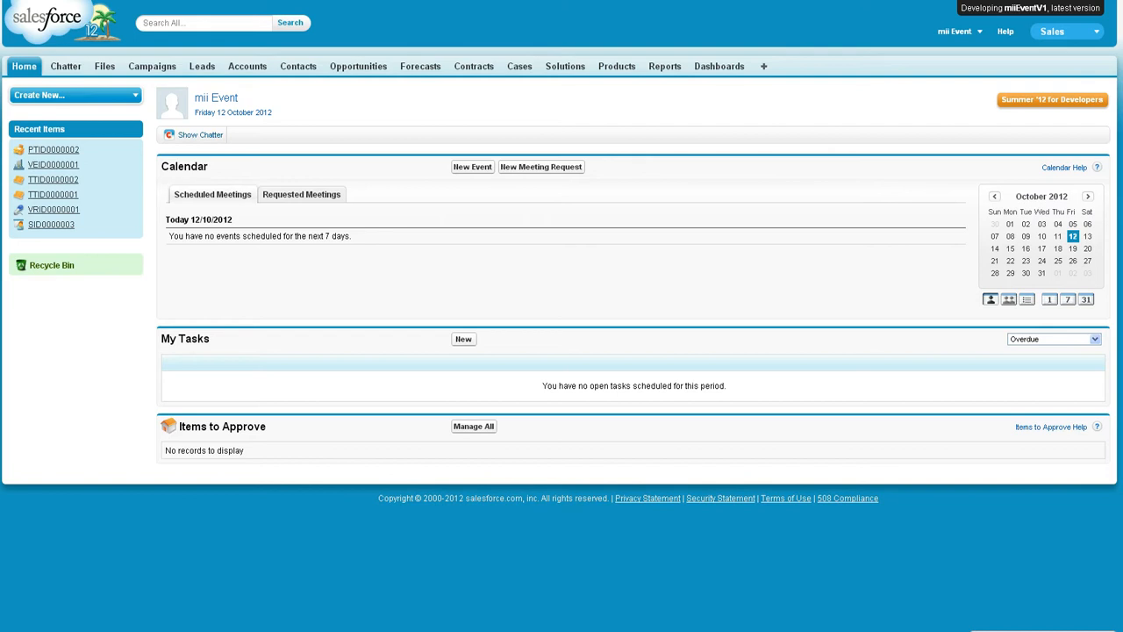
Switch to the Events & Registrations app and start a new presentation with the Live Presentation record type.
click(1069, 34)
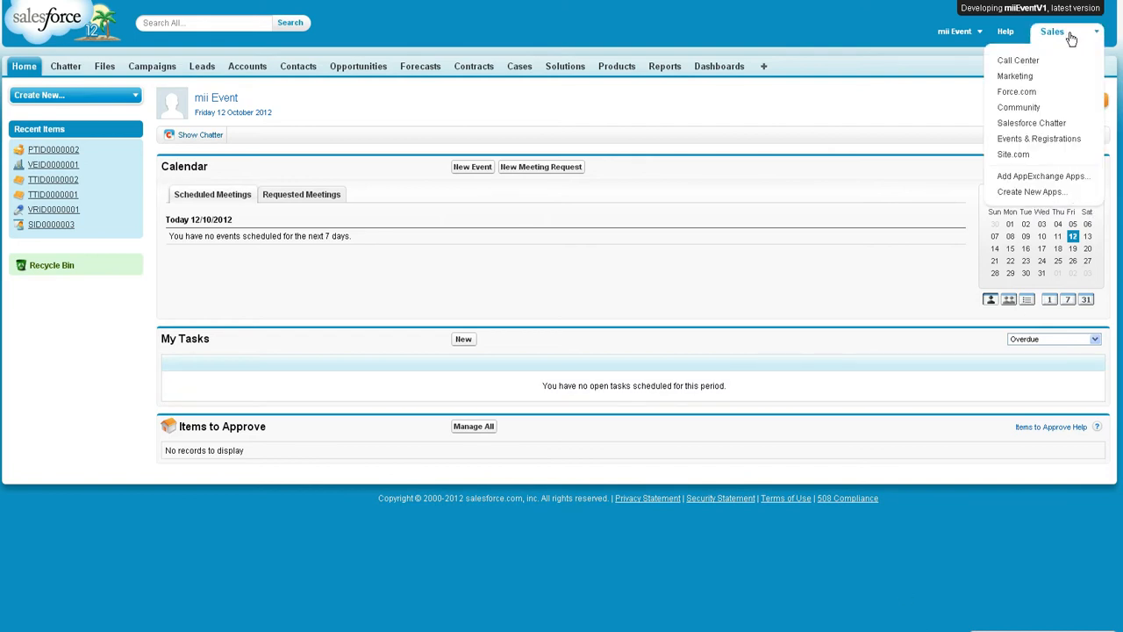
click(1034, 140)
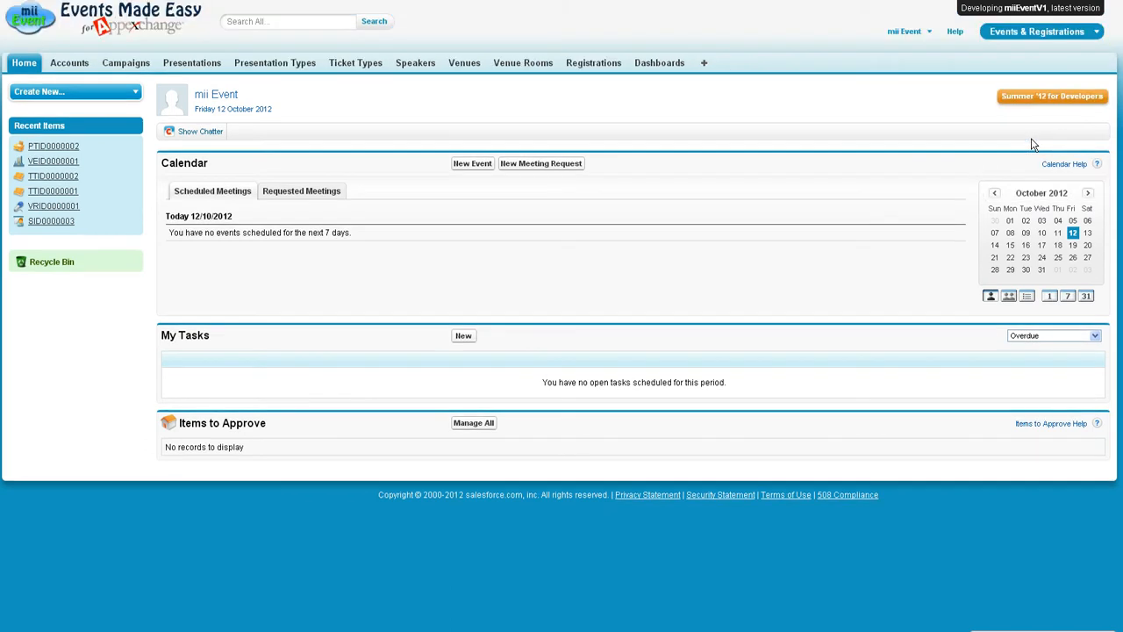
click(190, 66)
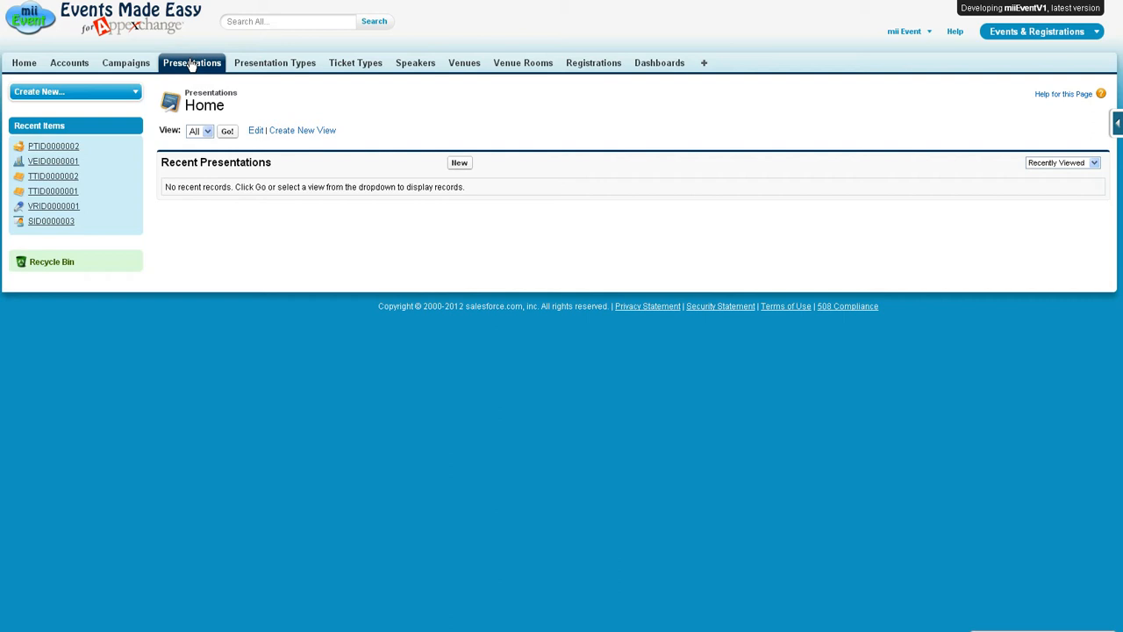
click(458, 164)
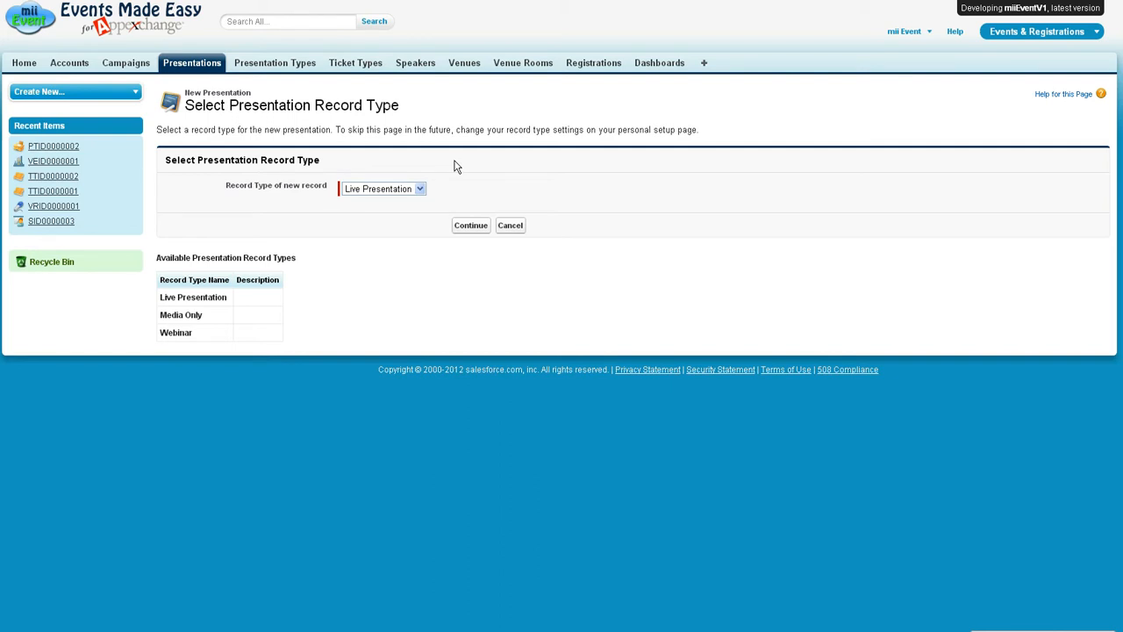
click(420, 189)
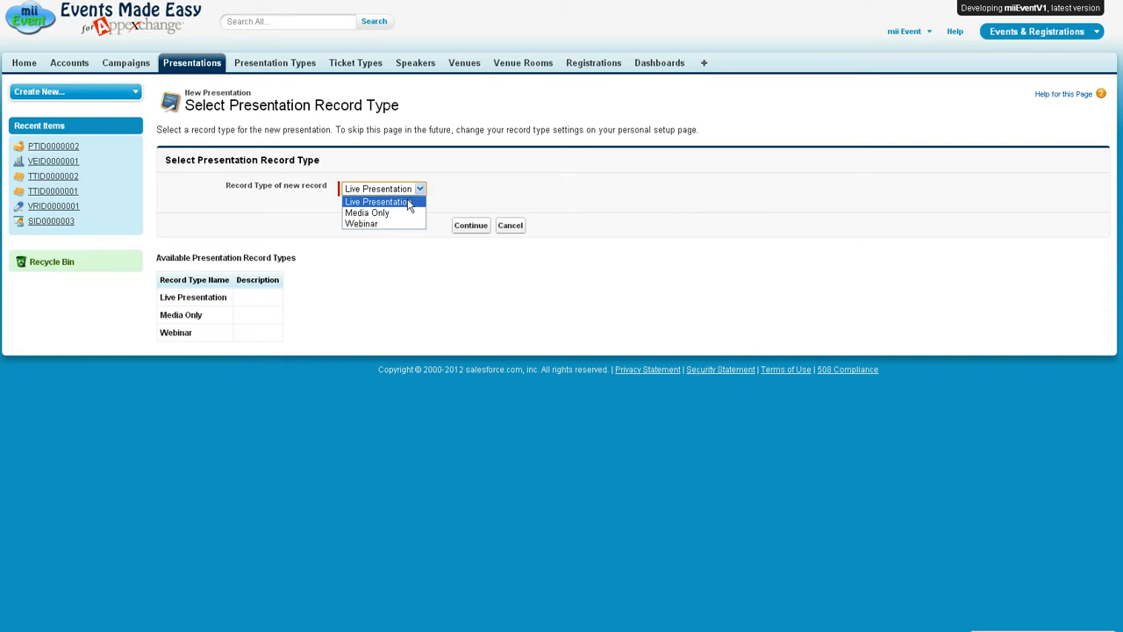
click(410, 202)
click(470, 225)
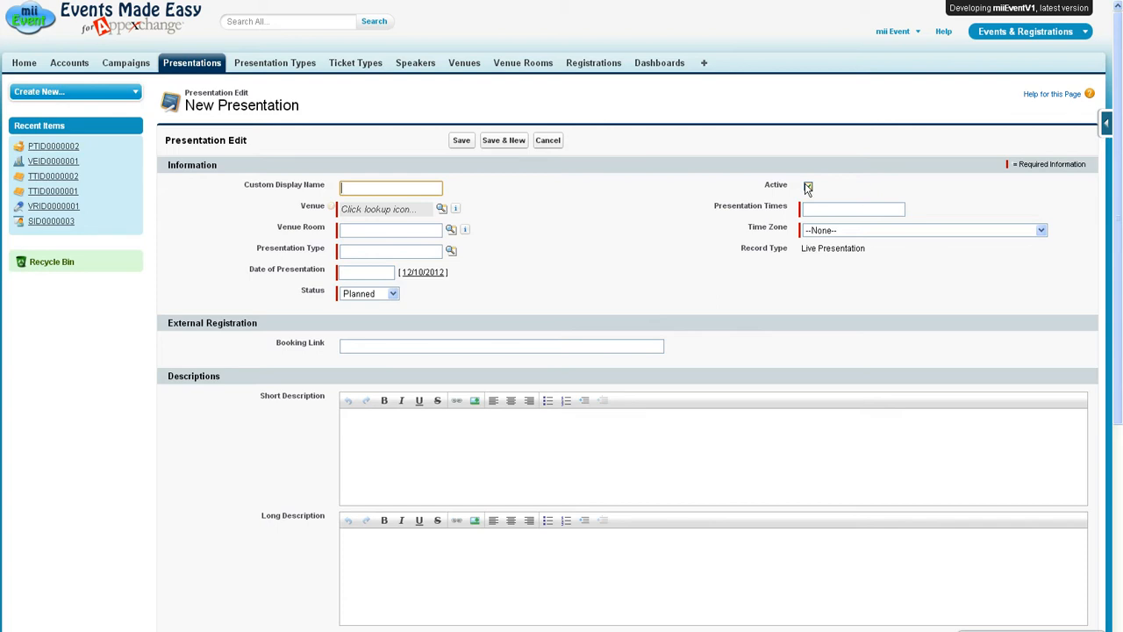
Set the presentation's venue to VEID0000001 (Marriot Brisbane) and its venue room to VRID0000001 (My Room) using their lookups.
mouse_move(332, 207)
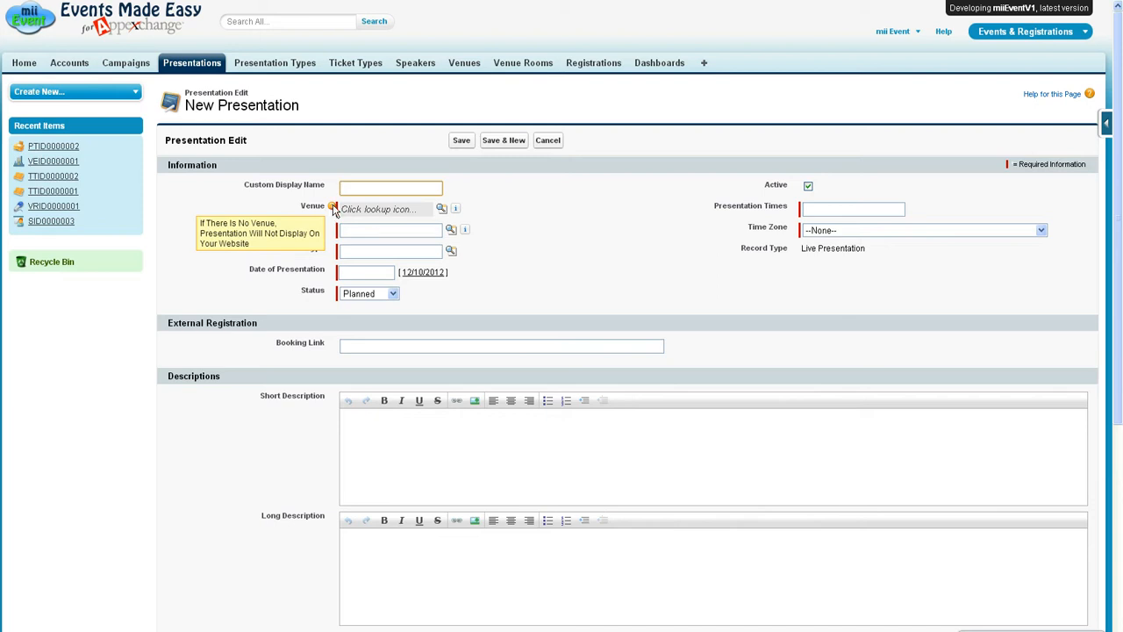
click(442, 210)
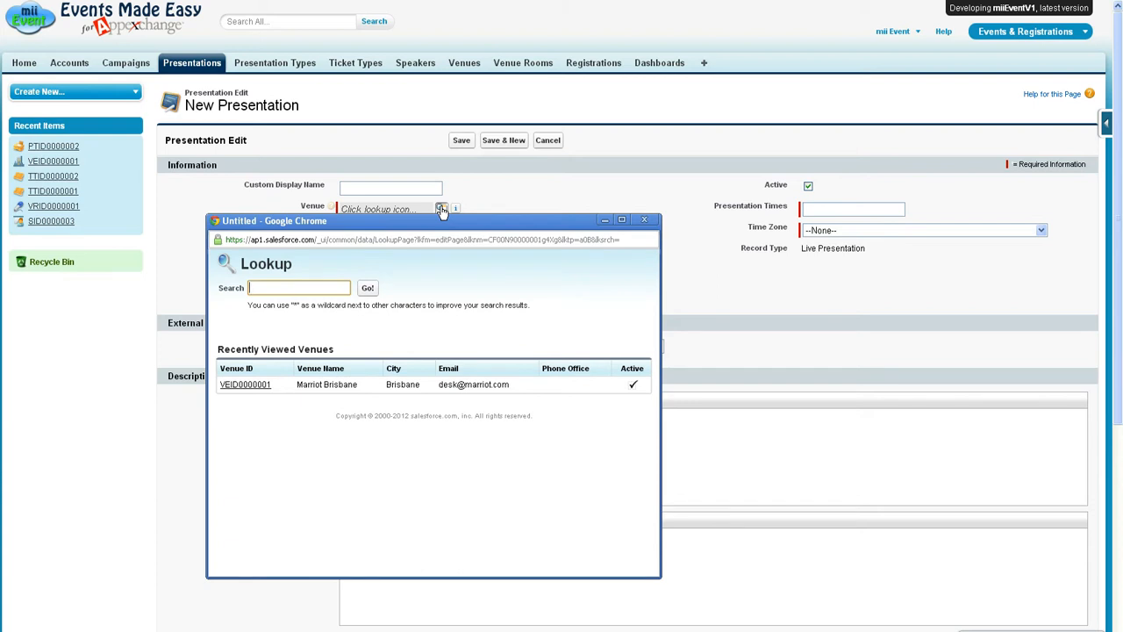
click(249, 386)
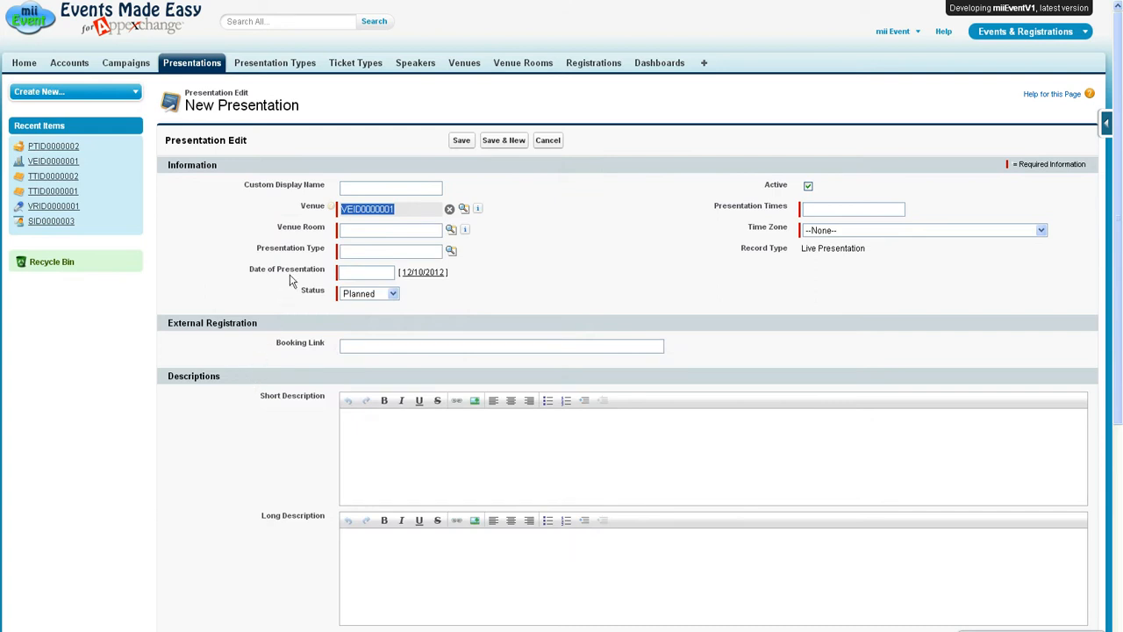
click(449, 230)
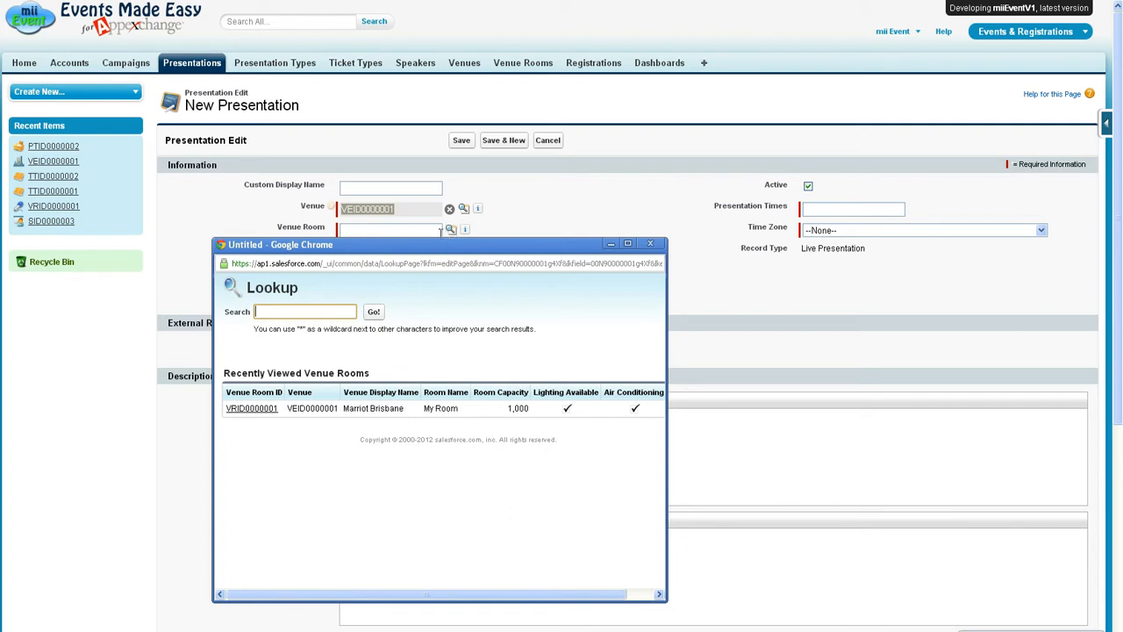
click(249, 409)
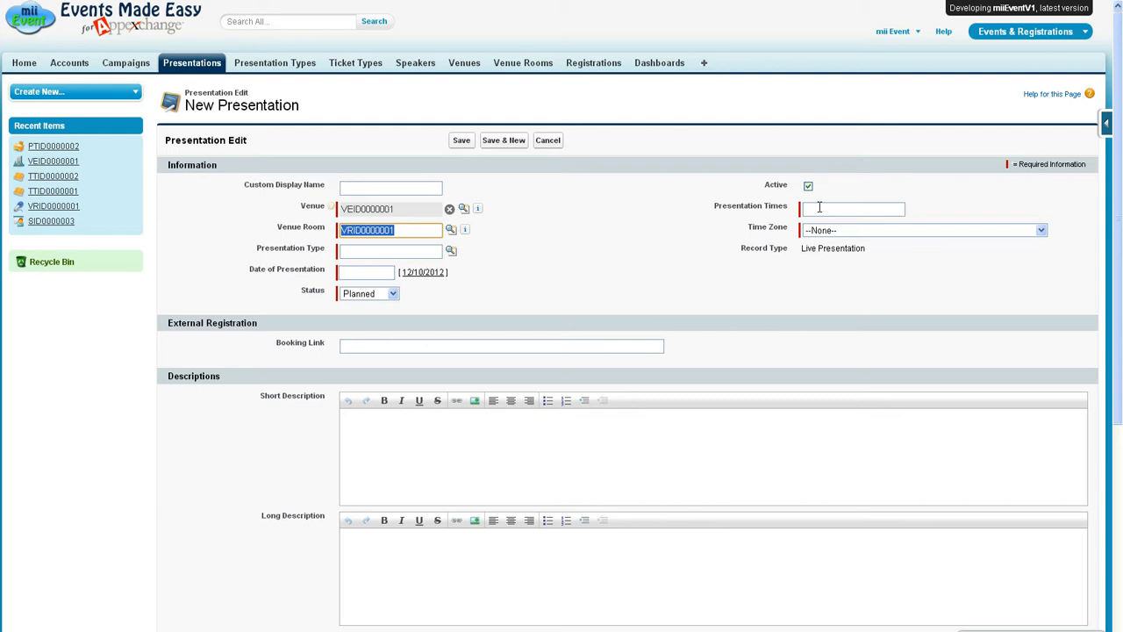
Set the presentation times to 9am - 5pm and the time zone to (GMT +10:00) Eastern Australia, Guam, Vladivostok.
click(819, 207)
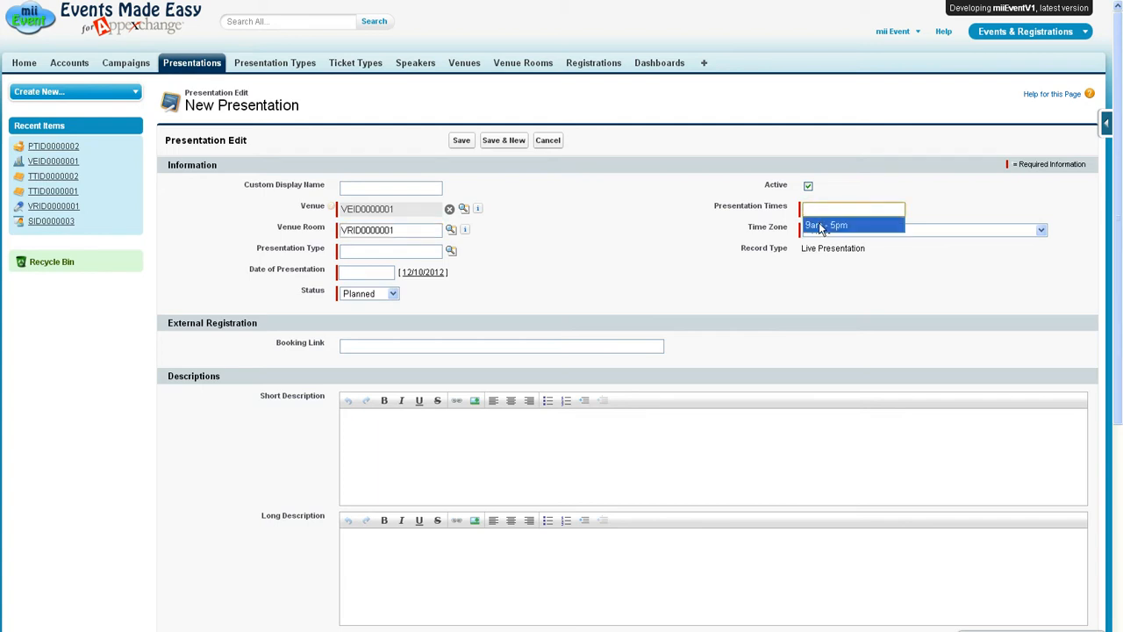
click(820, 225)
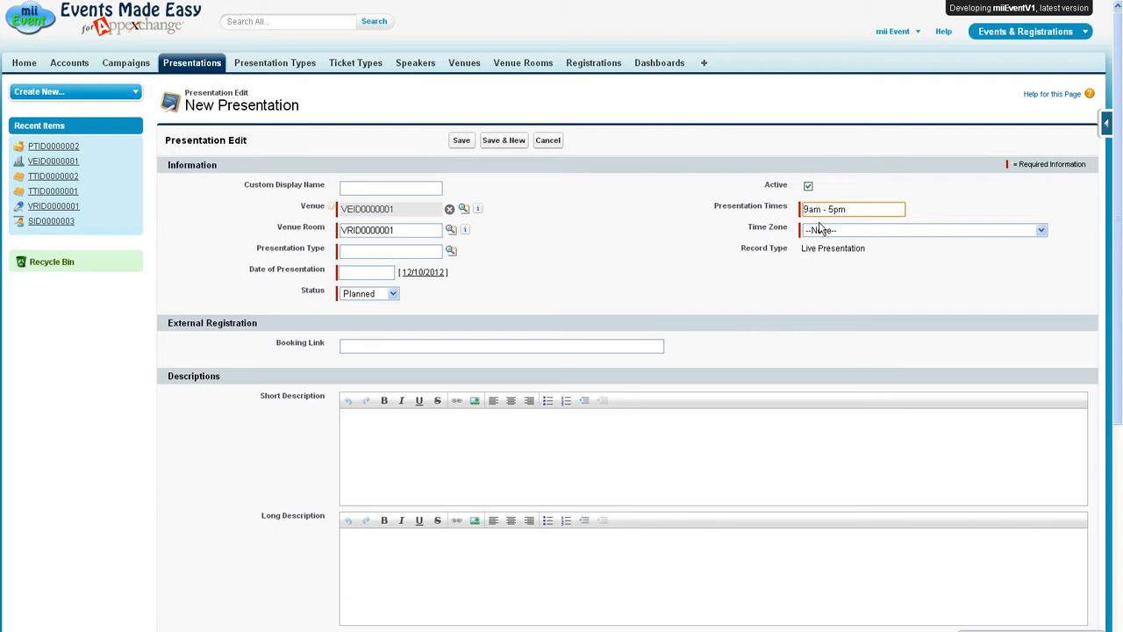
click(894, 234)
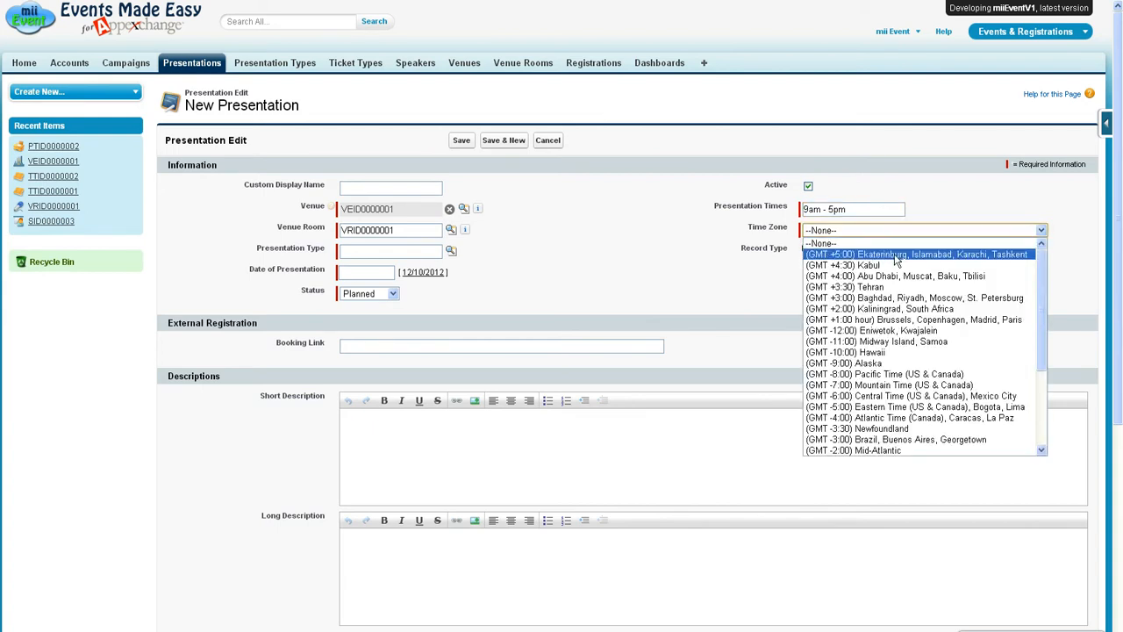
scroll(900, 309, down, 4)
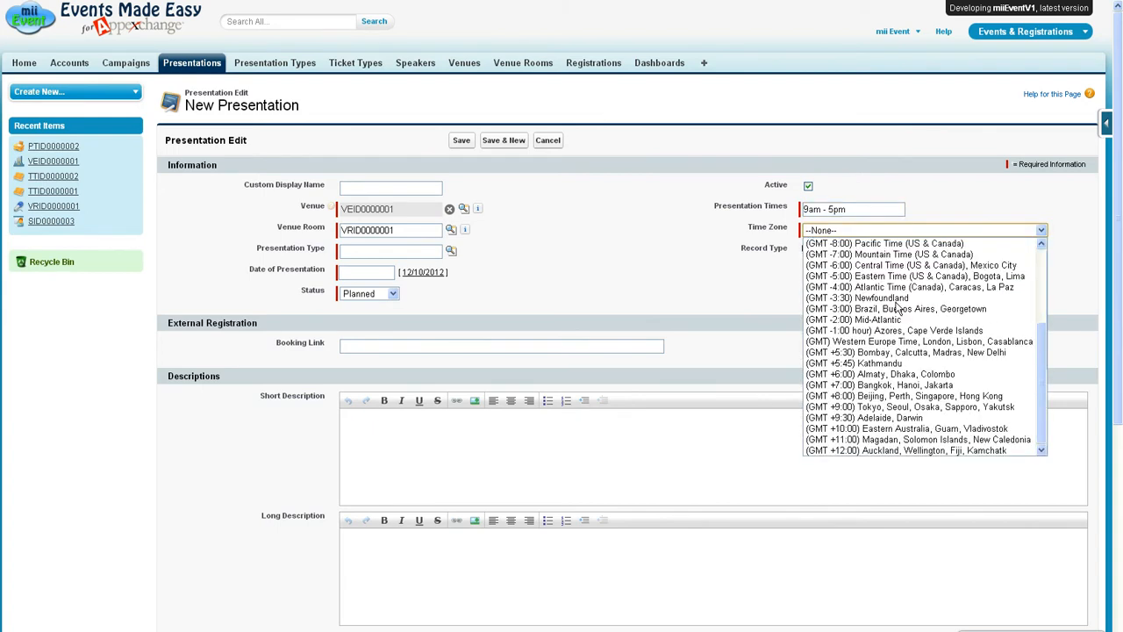
click(899, 428)
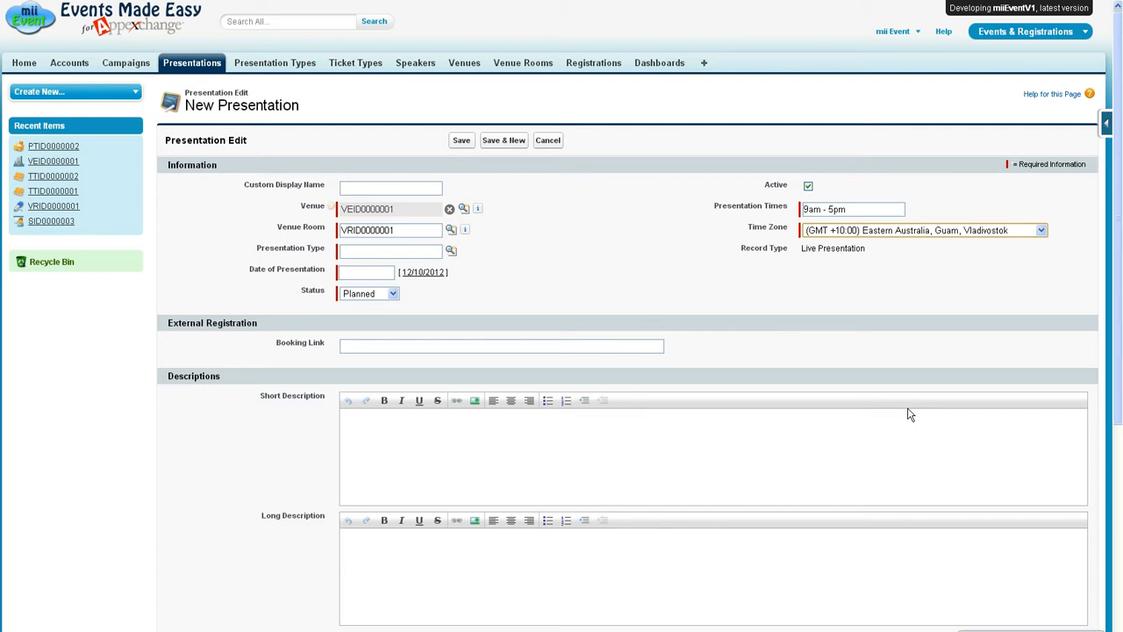
Set the presentation type to PTID0000002 and the date of presentation to 26/10/2012, keeping the status Planned.
click(391, 251)
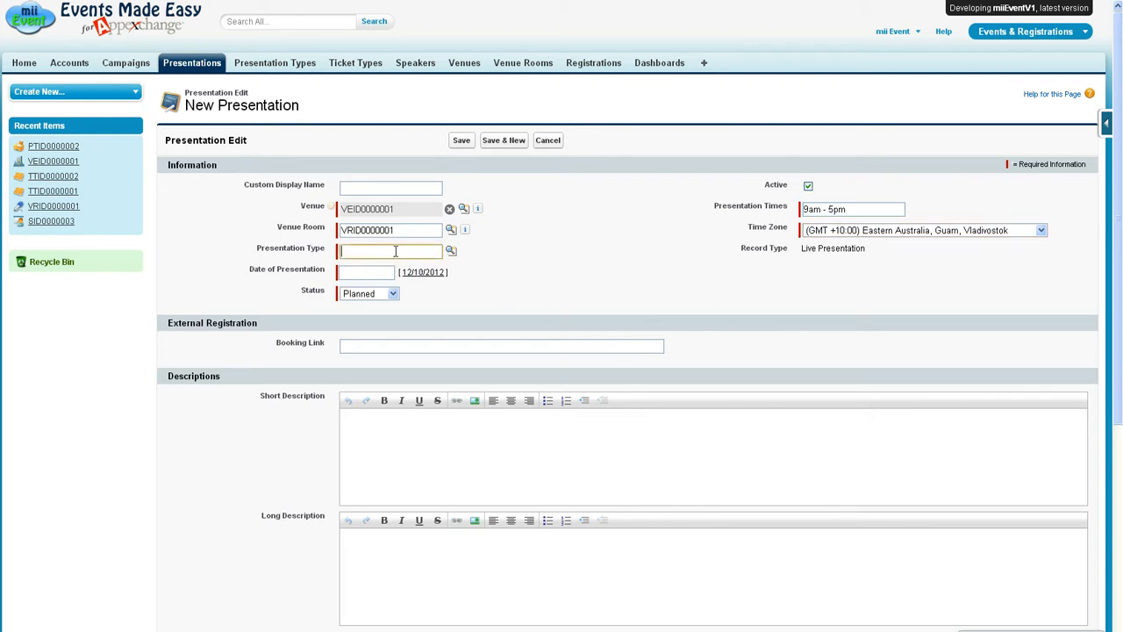
click(450, 251)
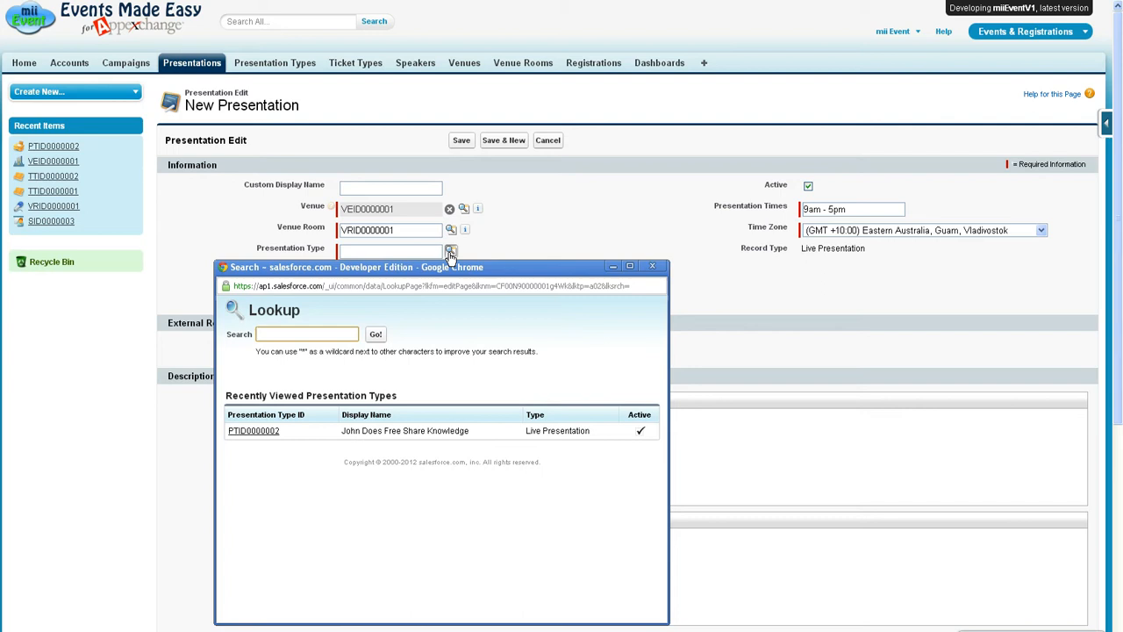
click(253, 431)
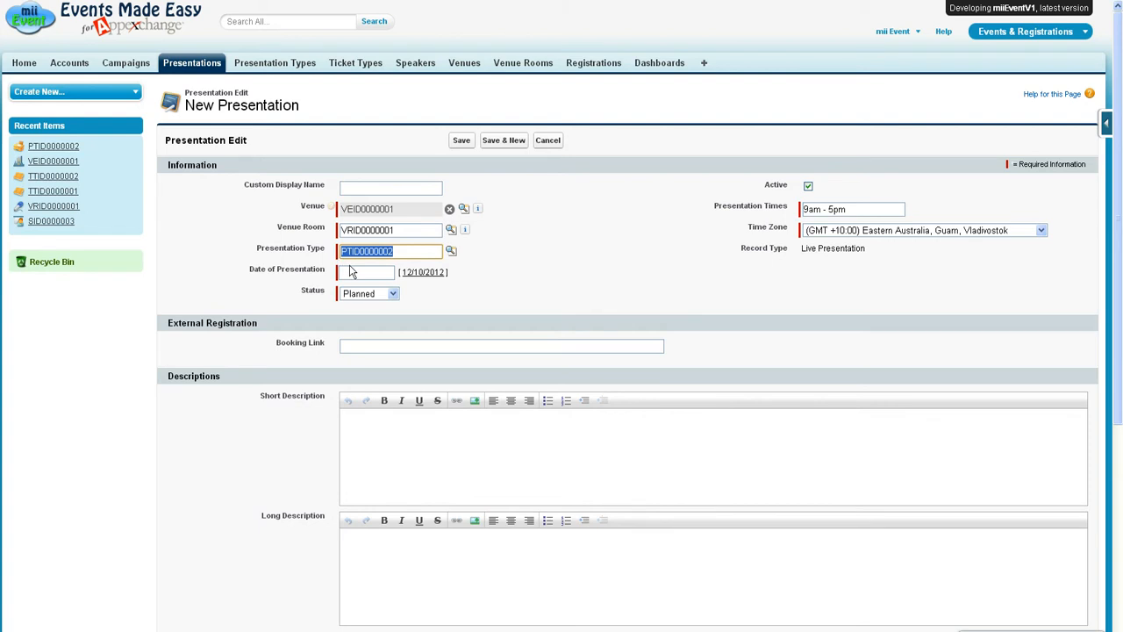
click(388, 272)
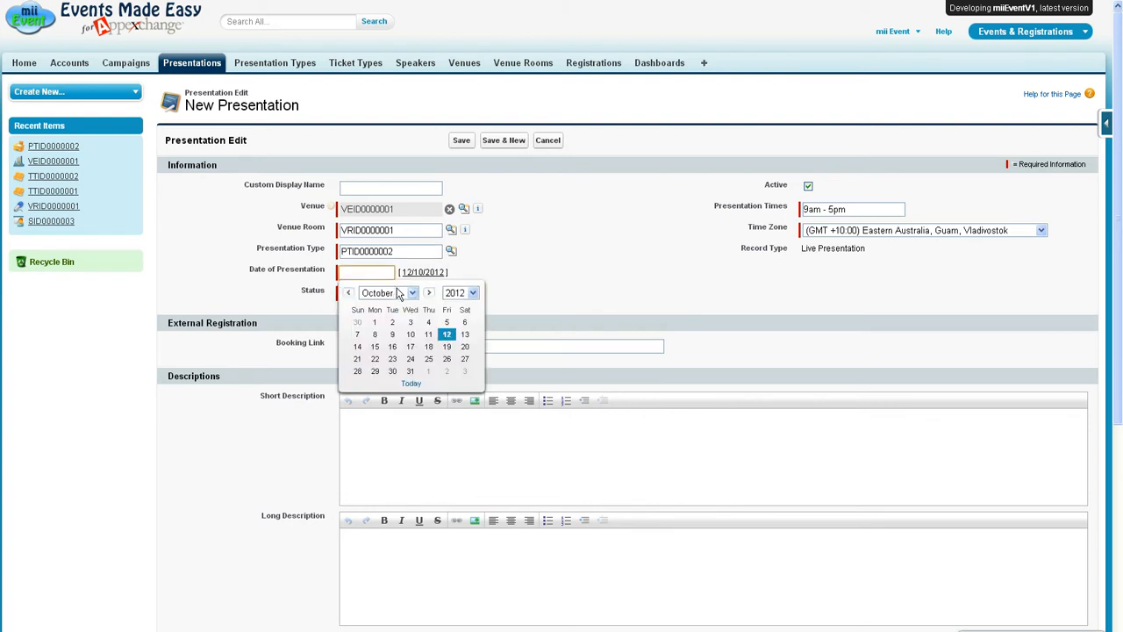
click(447, 360)
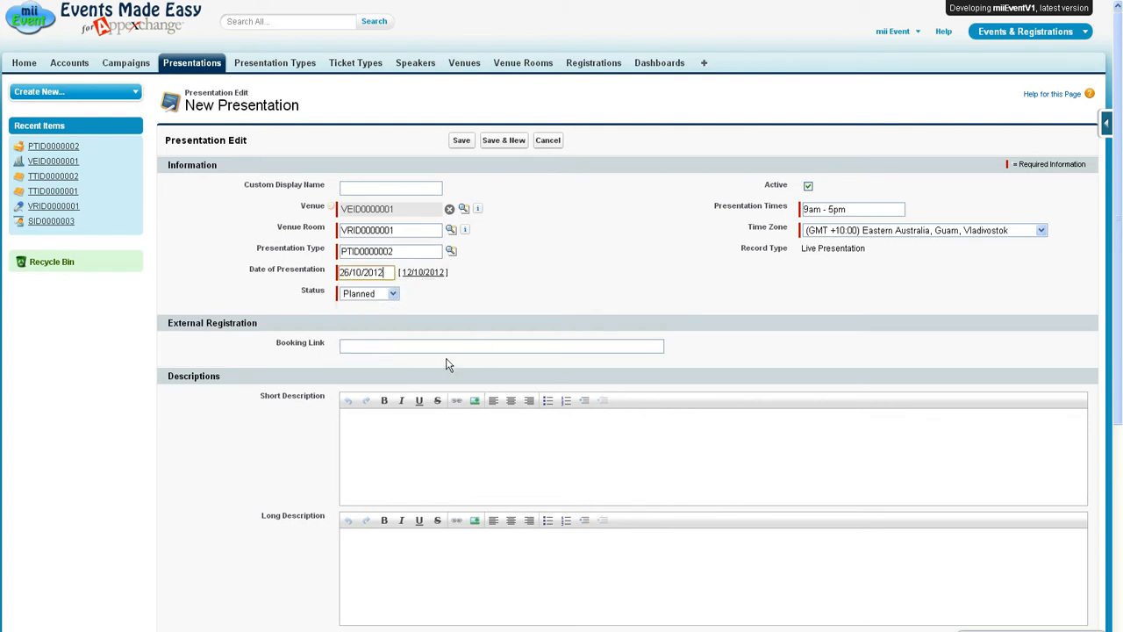
click(393, 293)
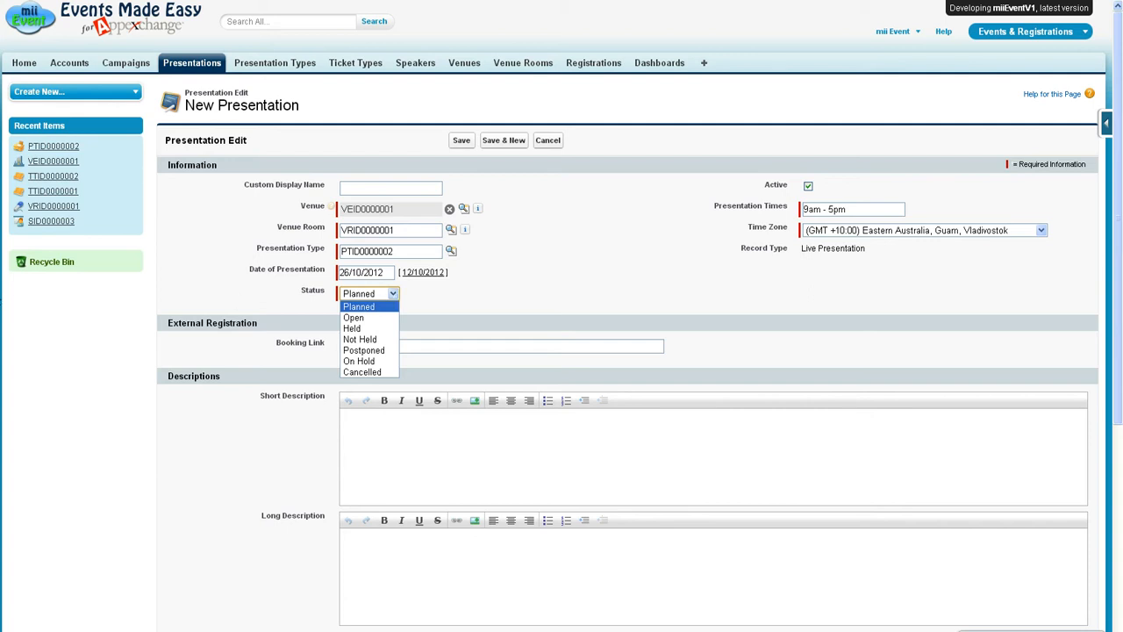
Enter the short description "A 1 day event on how to trade the market in a bear market.".
click(470, 346)
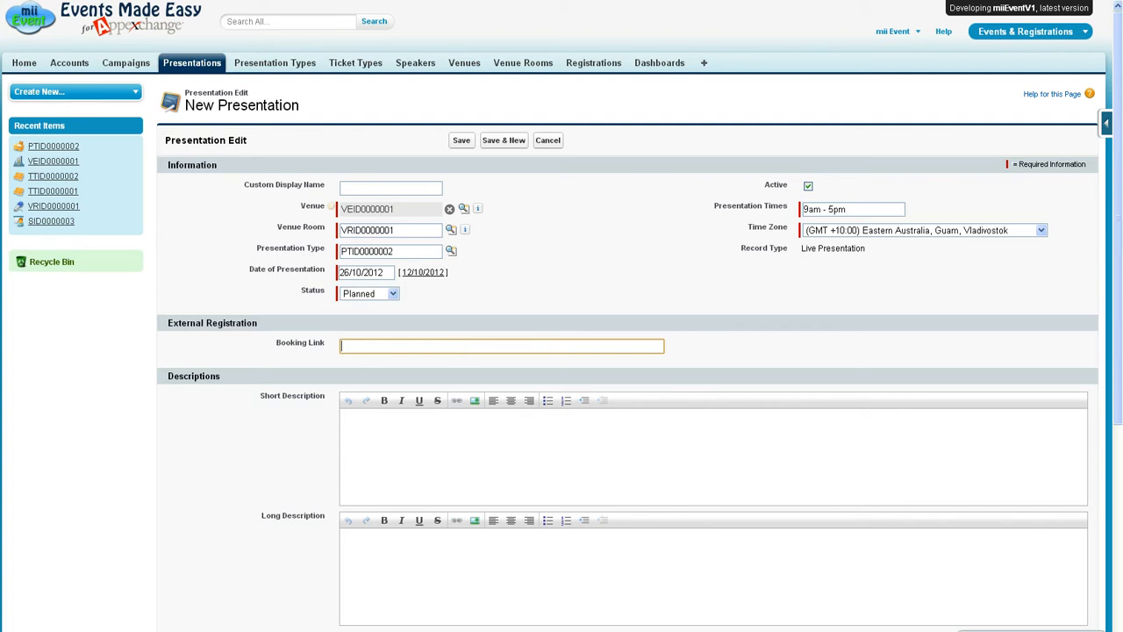
click(456, 444)
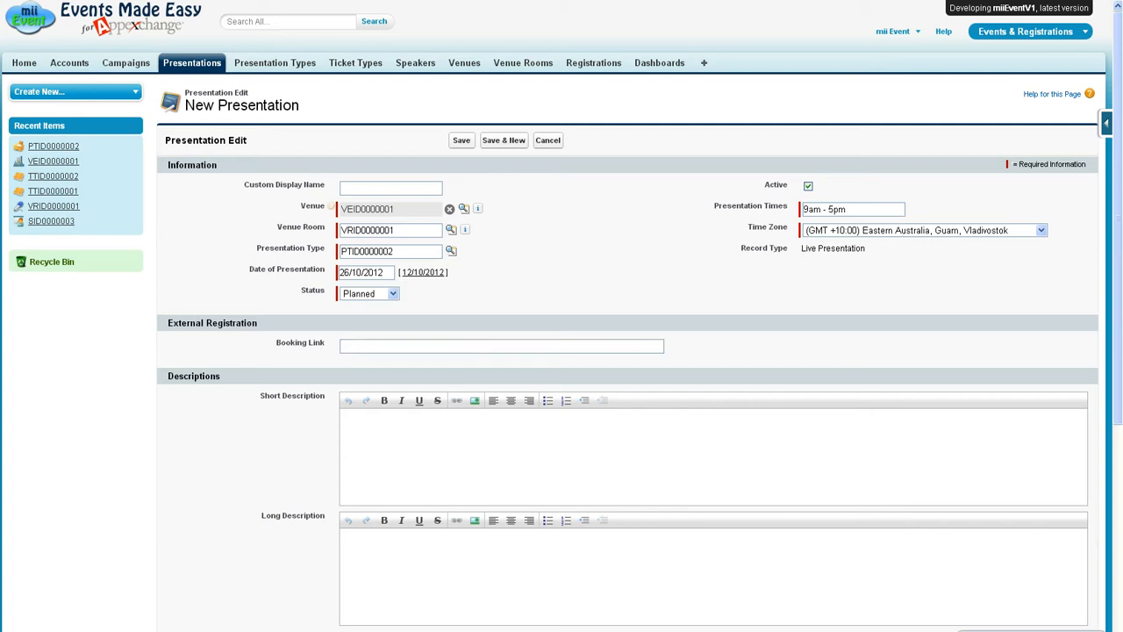
text(A 1 day event on how to trade the market in a bear market.)
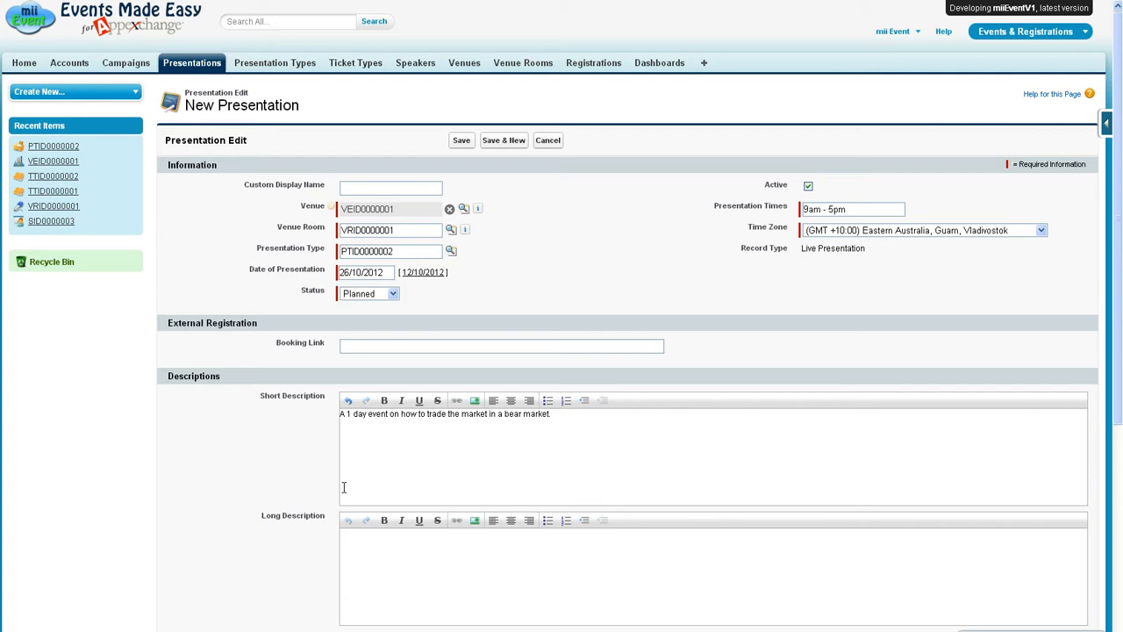
Enter the long description "Would you like to learn to trade in a bear market?" followed by the speaker's simple rules for picking the right stock.
scroll(318, 485, down, 1)
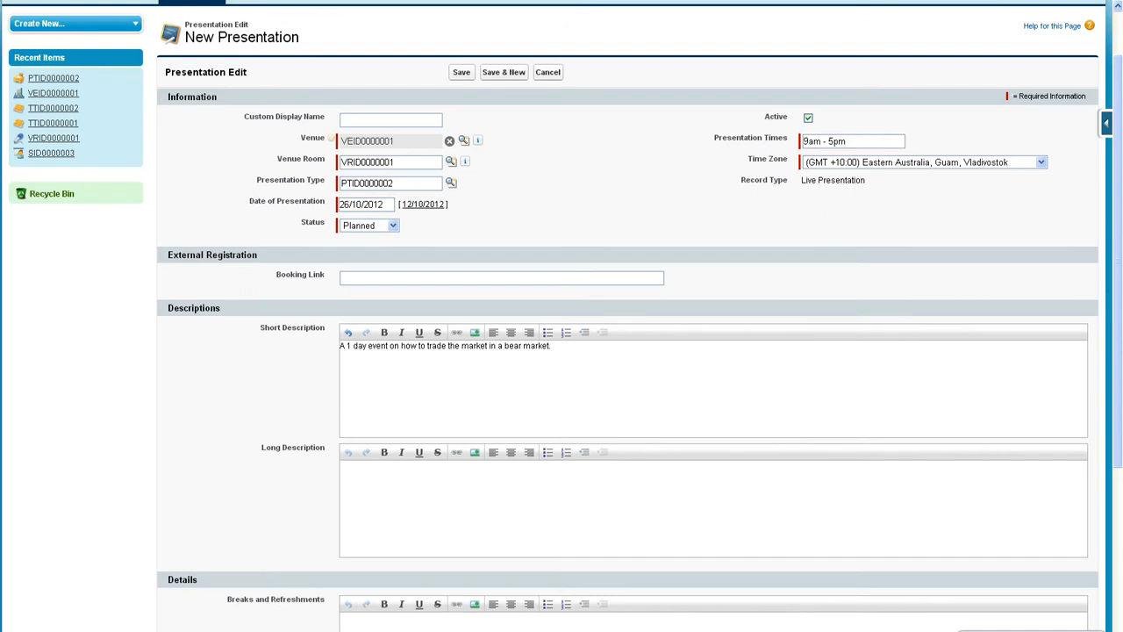
click(386, 481)
text(Would you like to learn to trade in a bear market? Let John Doe walk you through some simple rules to help you pick the stock that is right at the time.)
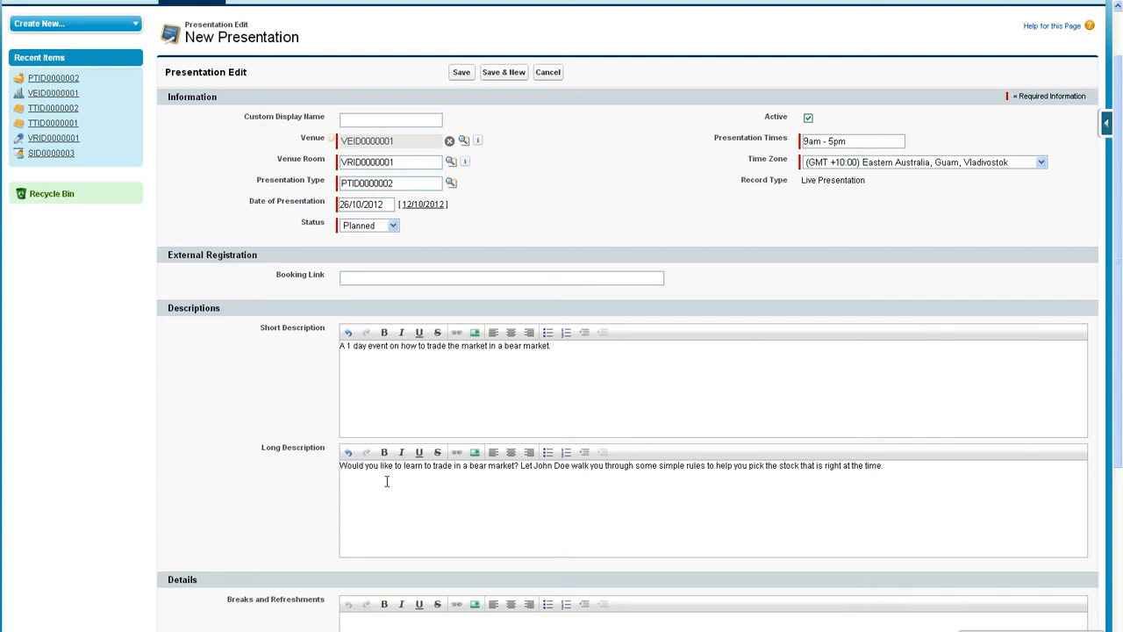
Fill in the breaks and refreshments details with "Coffee and Tea will be served at the end of the event.".
scroll(319, 483, down, 3)
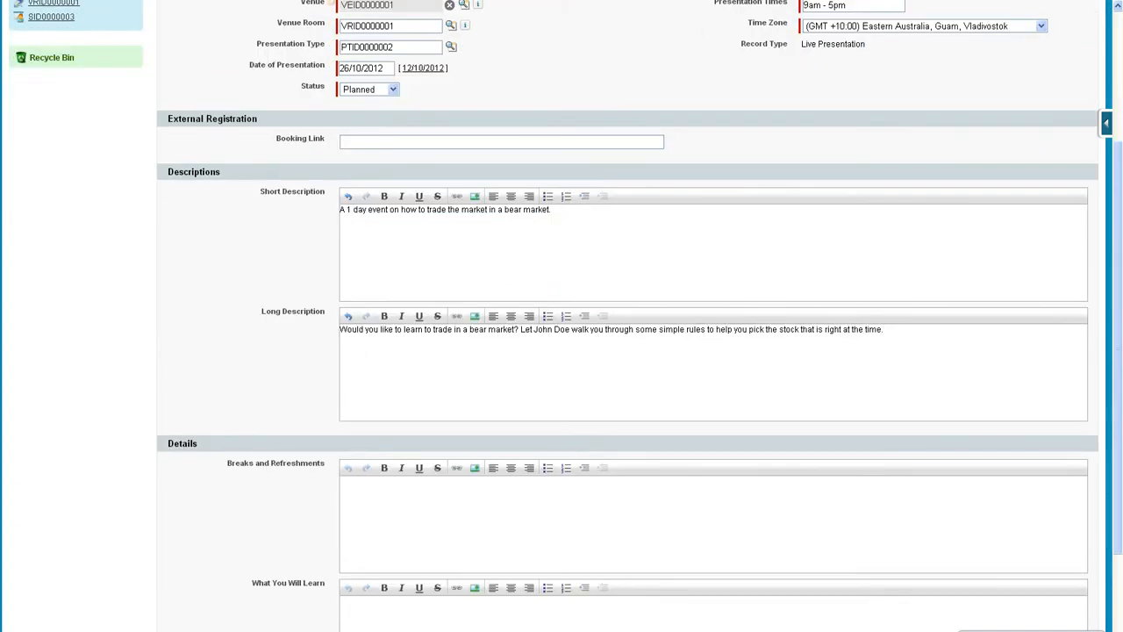
click(407, 509)
text(Coffee and Tea will be served at the end of the event.)
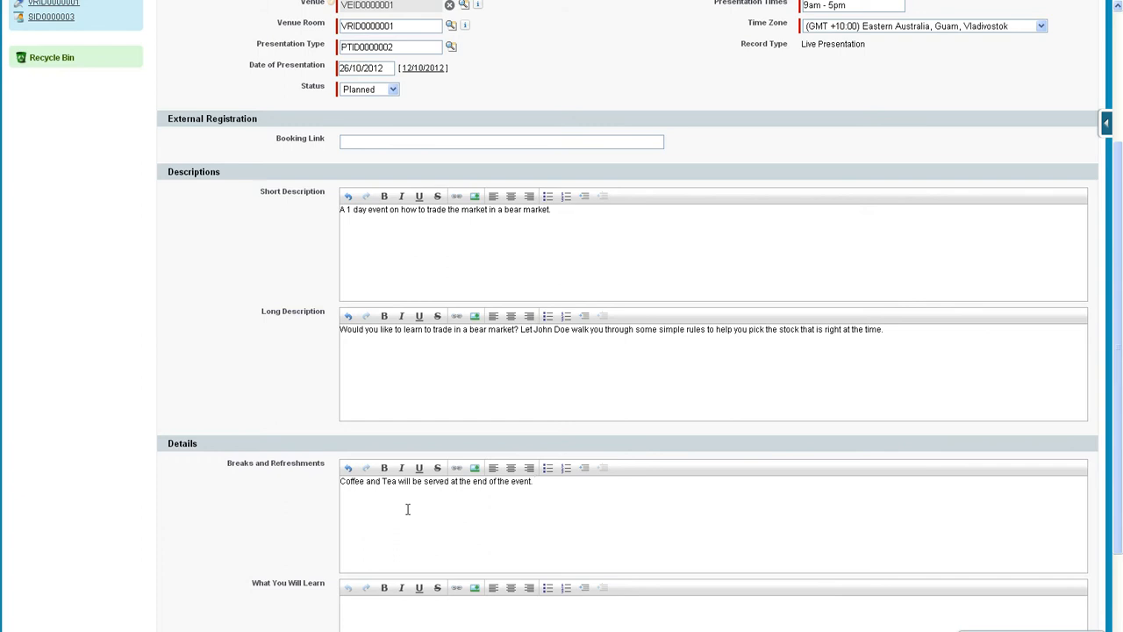
Describe what attendees will learn as "Simple strategies for beginners on how to pick a stock in a bear market." and save the presentation.
scroll(323, 514, down, 1)
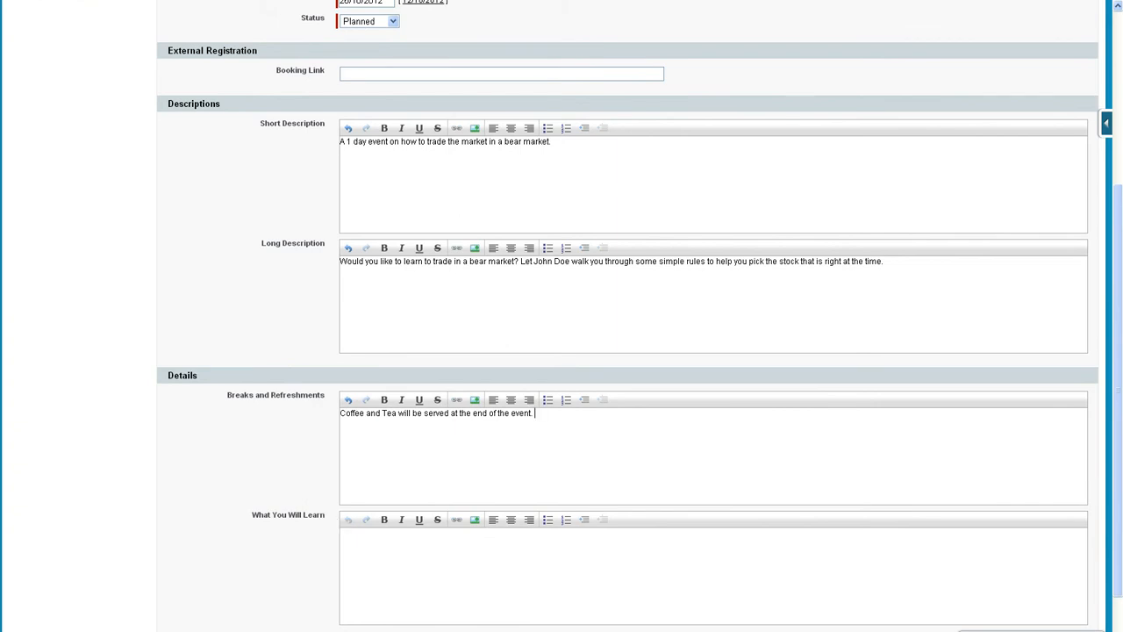
click(427, 559)
text(Simple strategies for beginners on how to pick a stock in a bear market.)
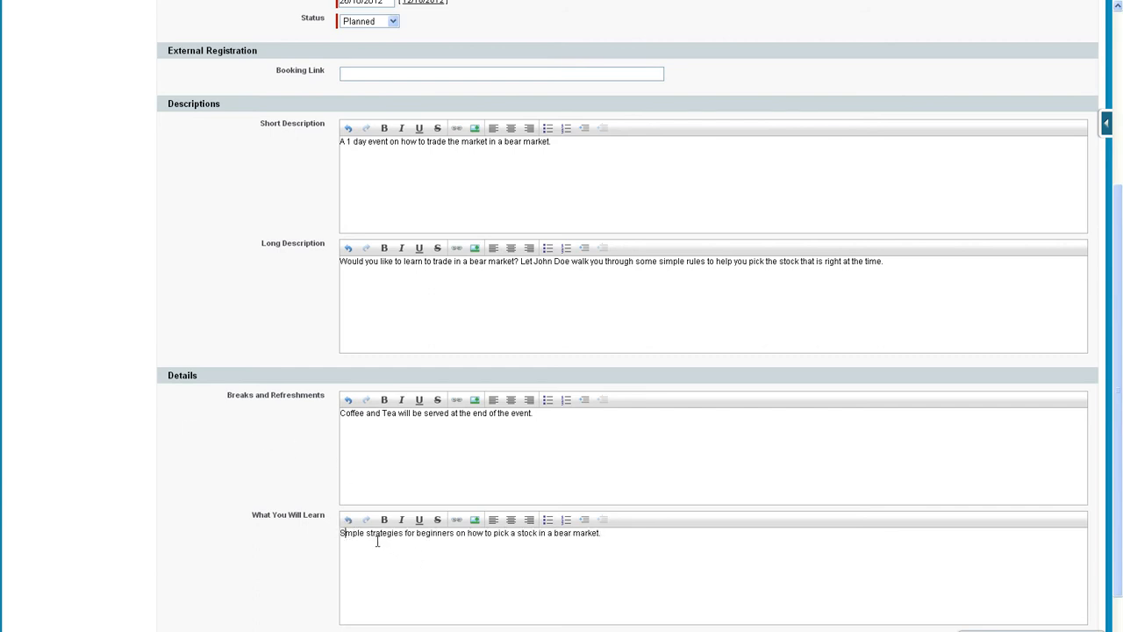
click(629, 535)
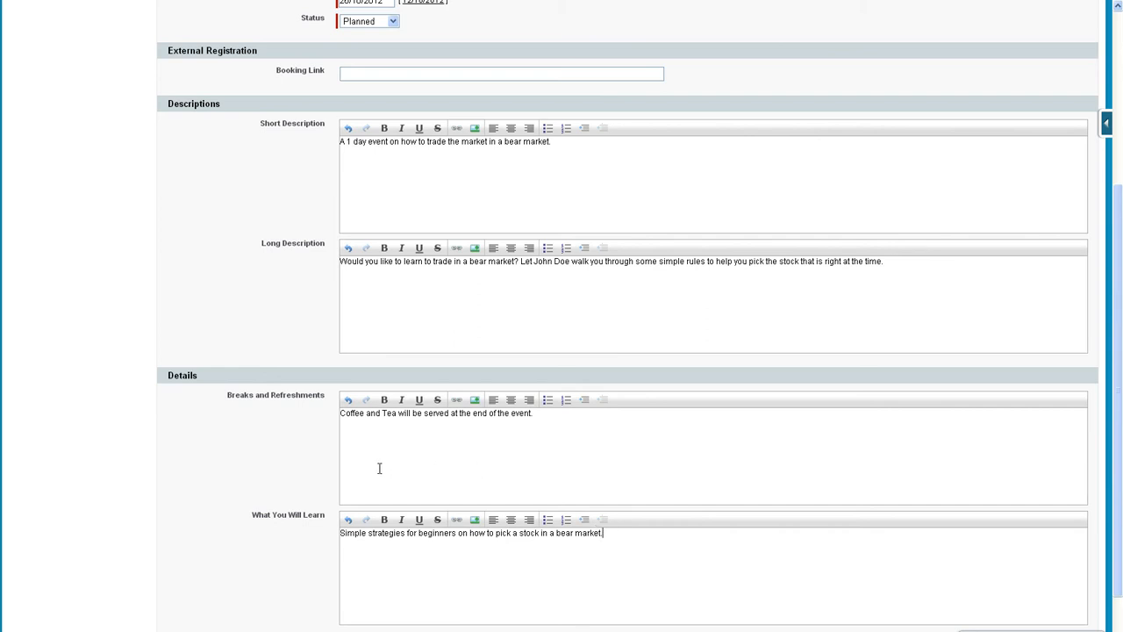
scroll(378, 474, down, 2)
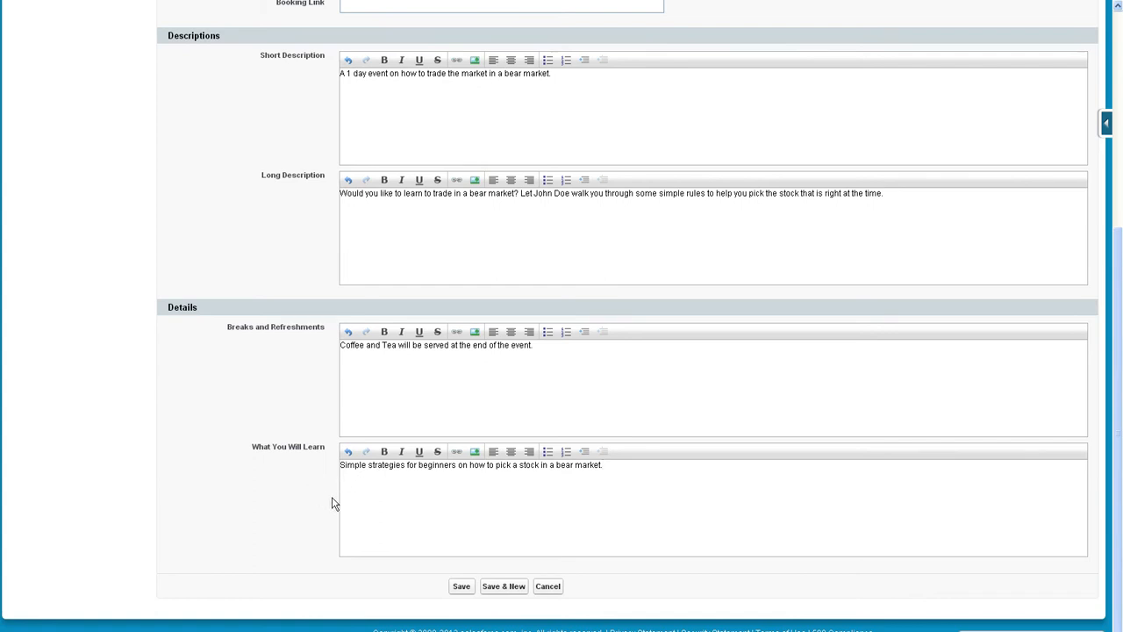
click(462, 588)
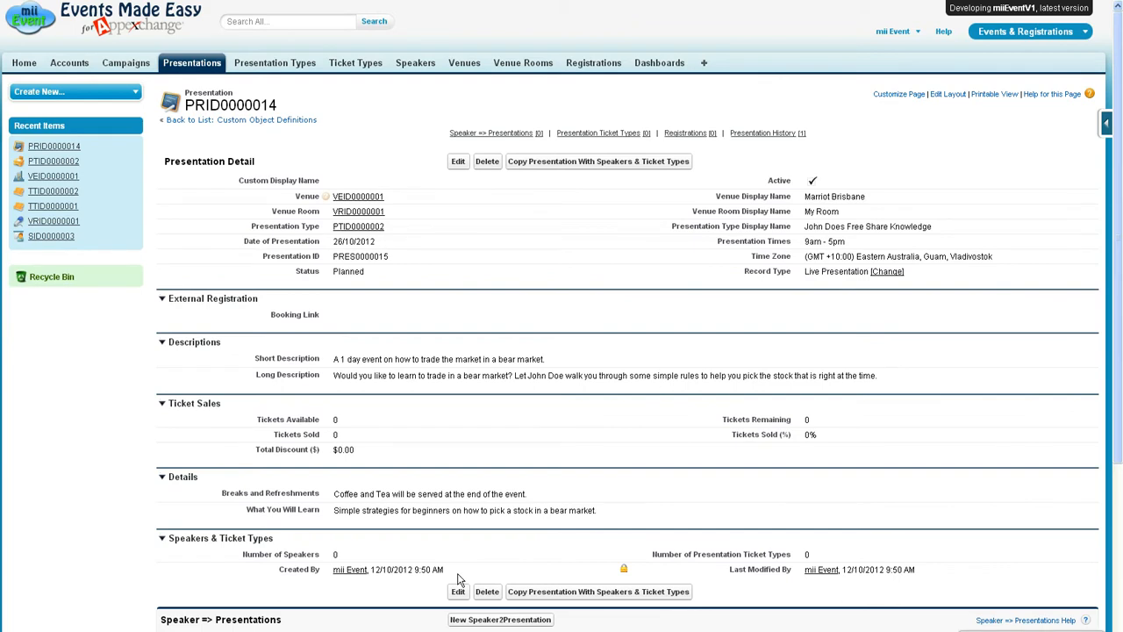
scroll(433, 513, down, 1)
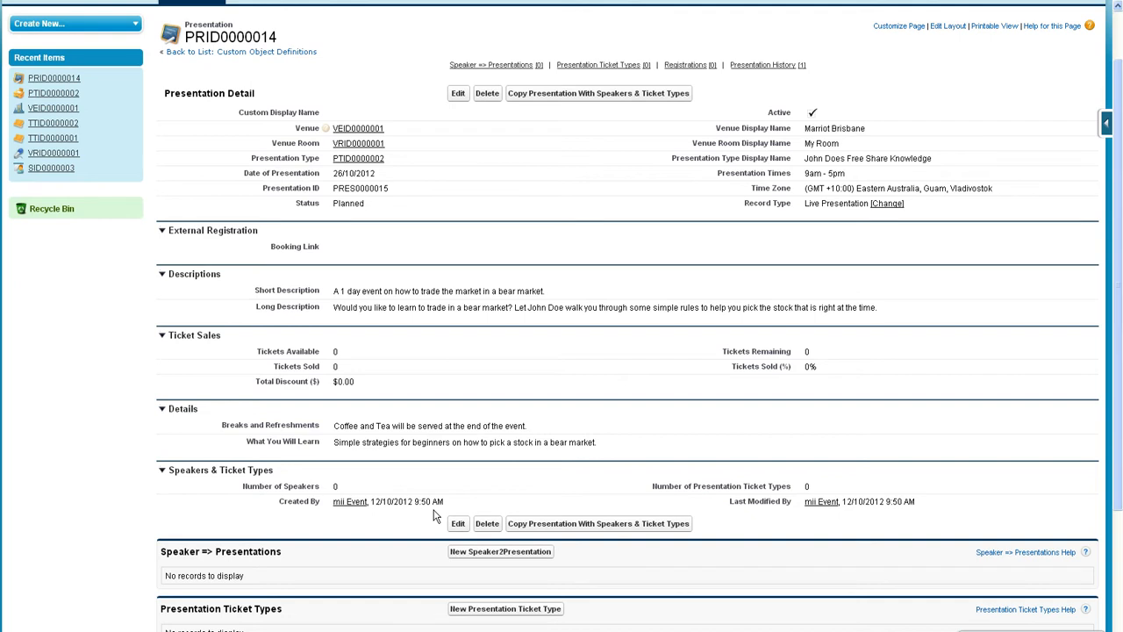
Add a speaker to the presentation by linking the existing speaker record SID0000003, and save the assignment.
scroll(430, 514, down, 1)
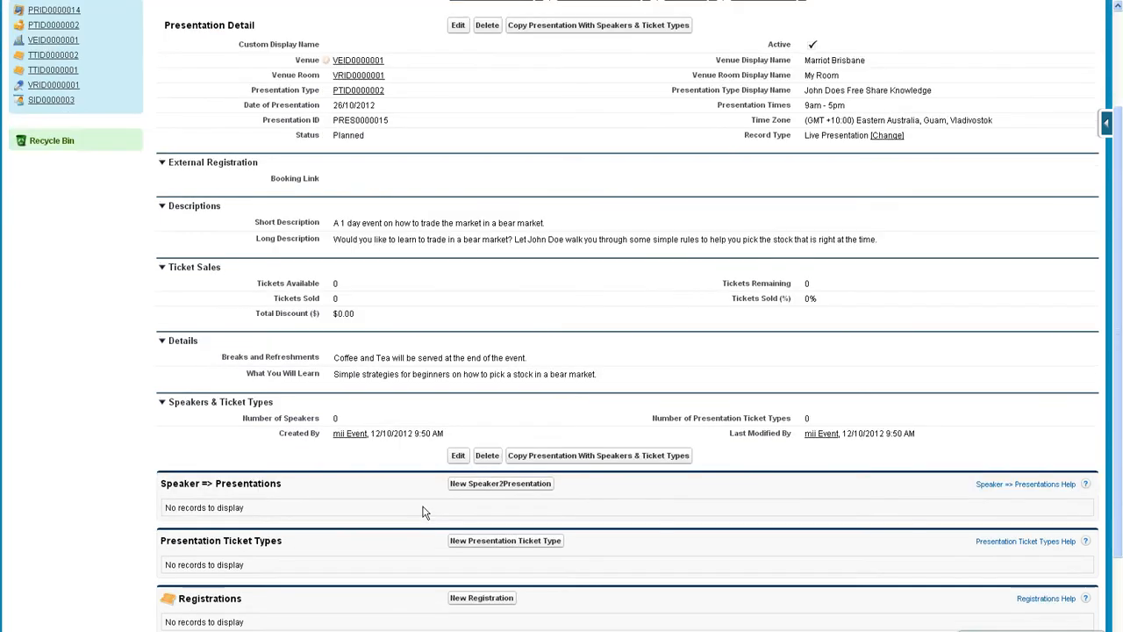
click(489, 484)
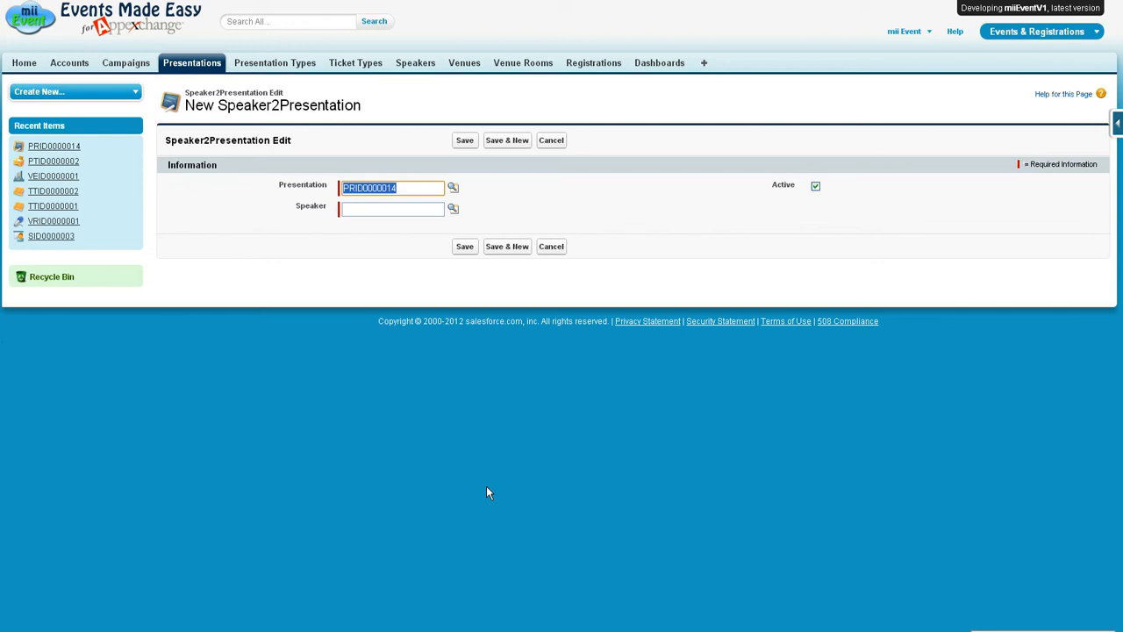
click(411, 210)
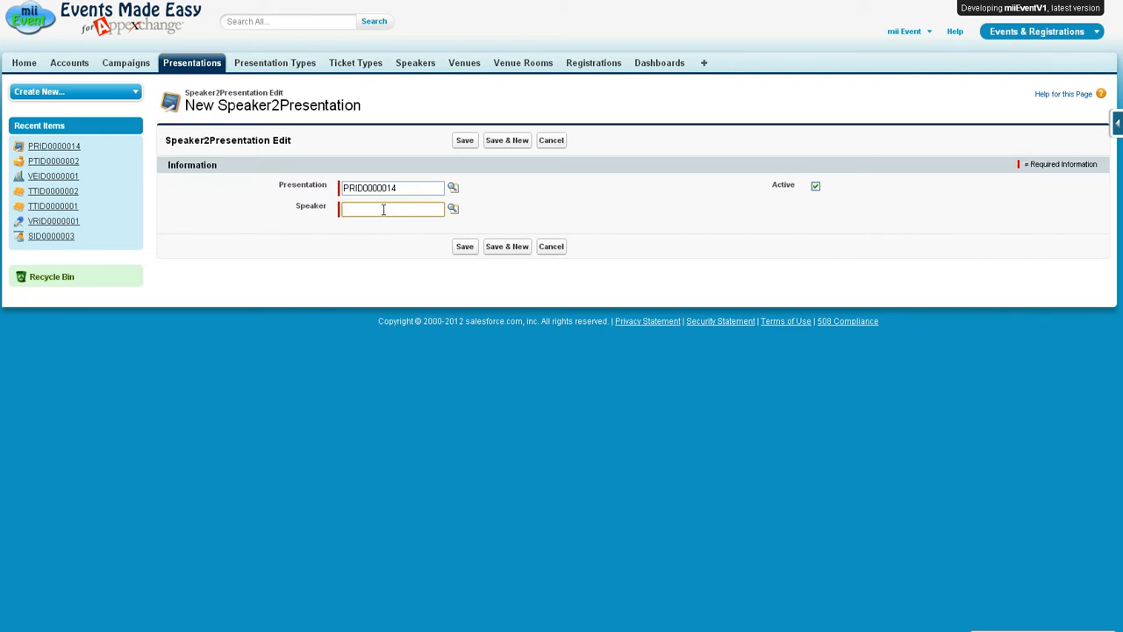
click(453, 210)
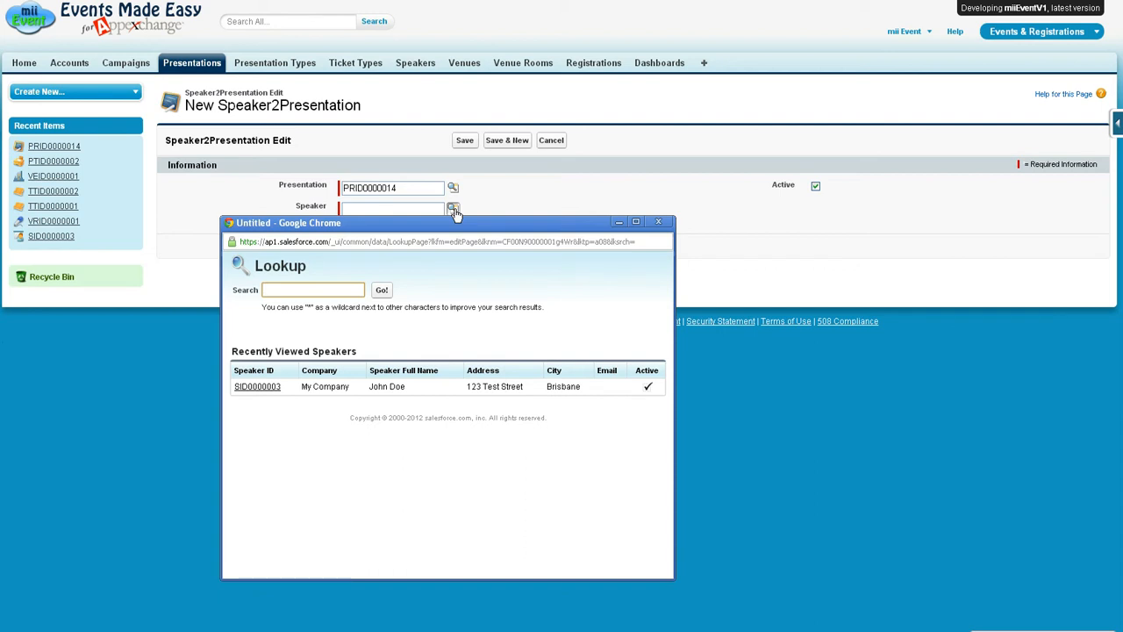
click(247, 390)
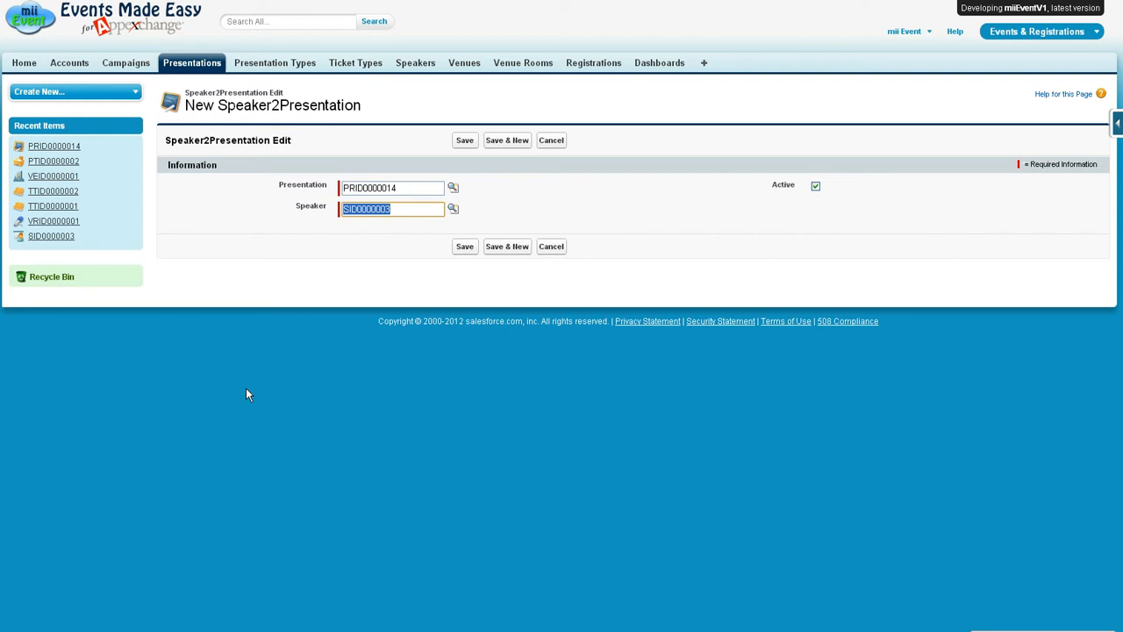
click(464, 142)
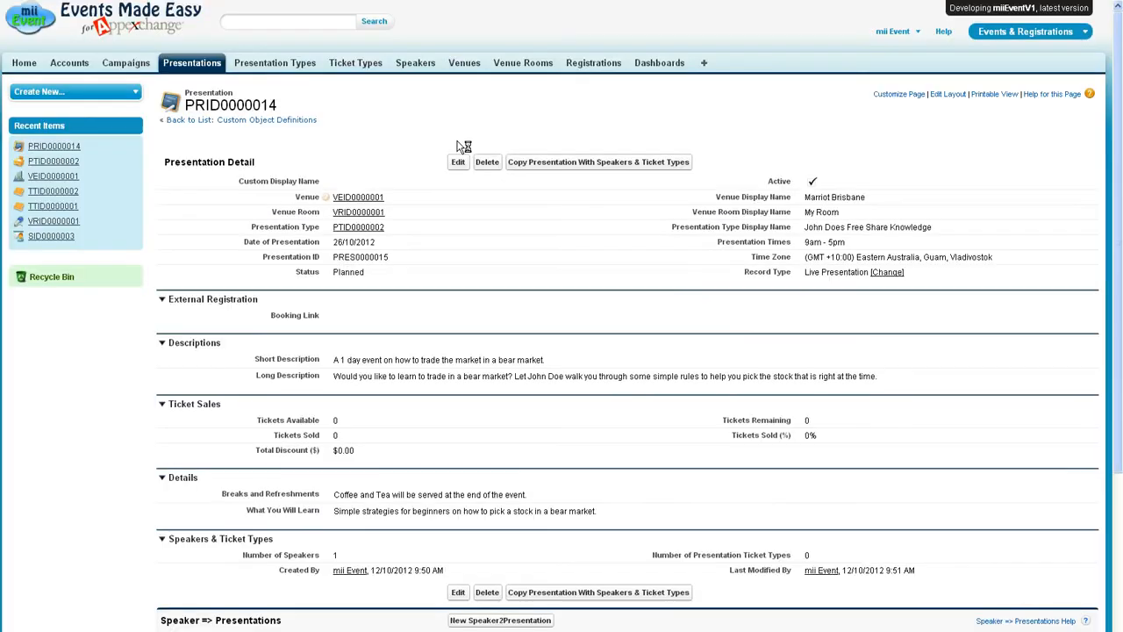
mouse_move(458, 141)
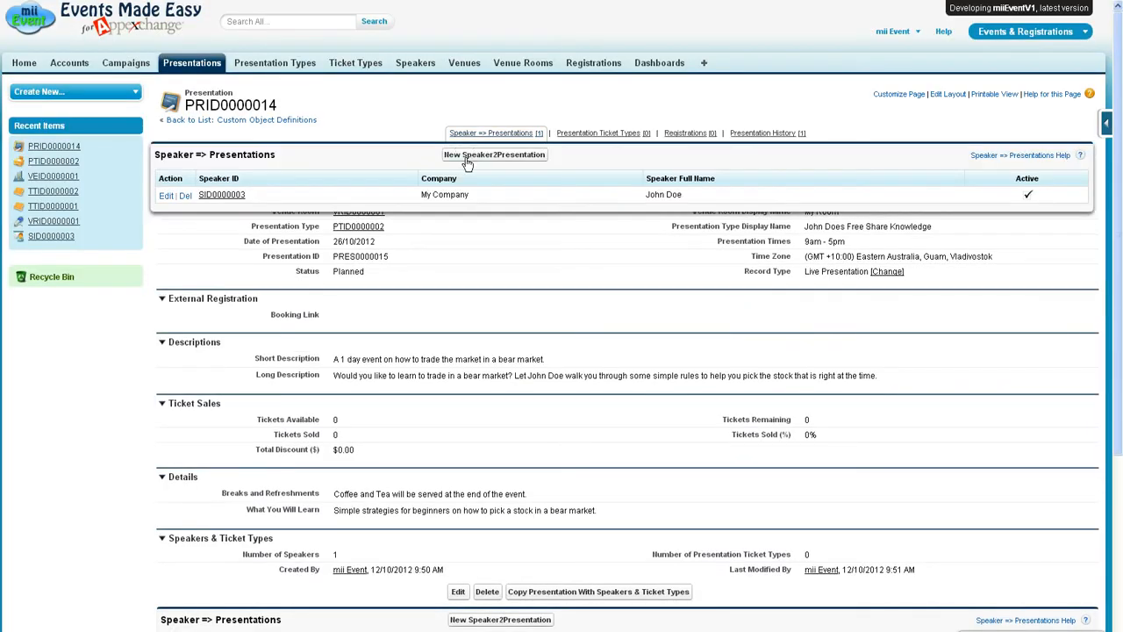
Try to save the presentation with its status set to Open, and discard the edit.
scroll(405, 309, down, 1)
scroll(405, 309, down, 1)
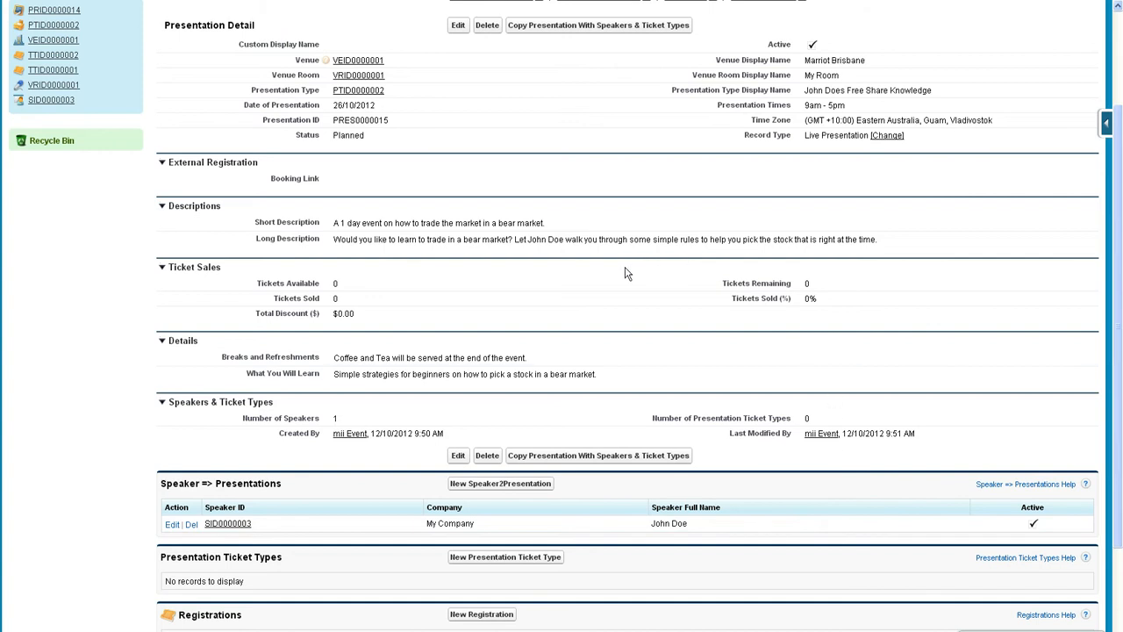
scroll(579, 287, down, 2)
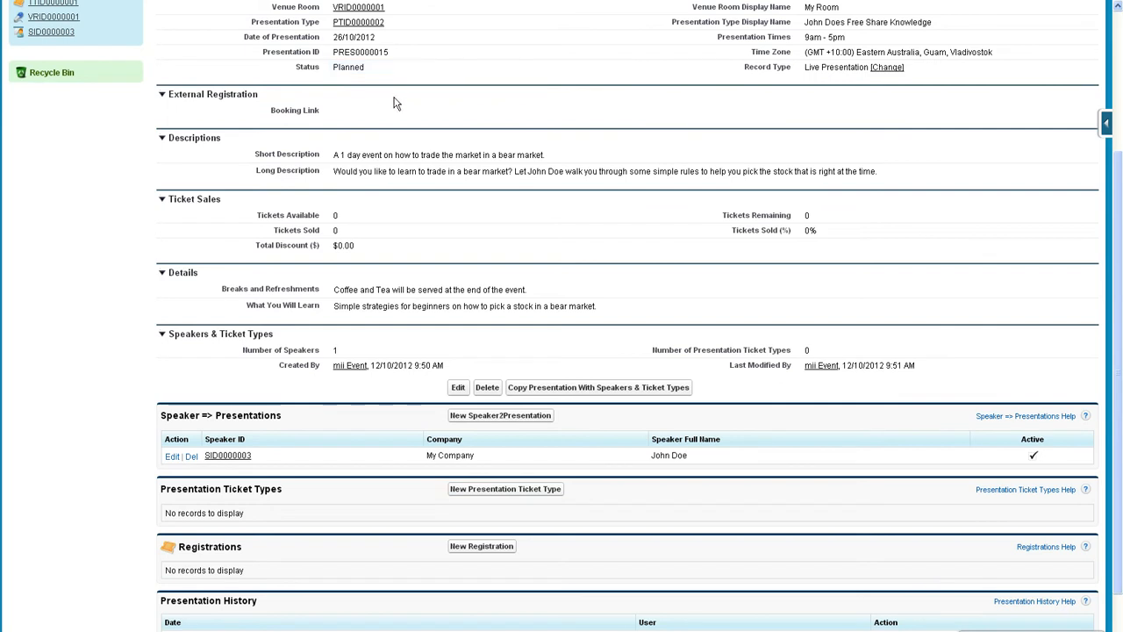
scroll(393, 103, up, 1)
double_click(383, 139)
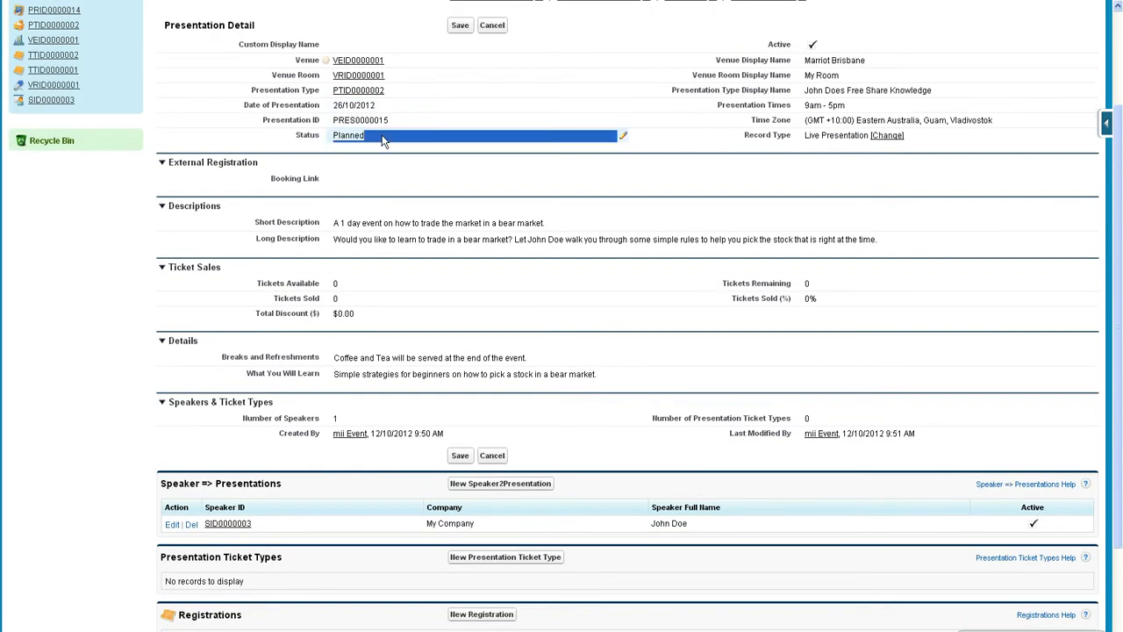
click(383, 138)
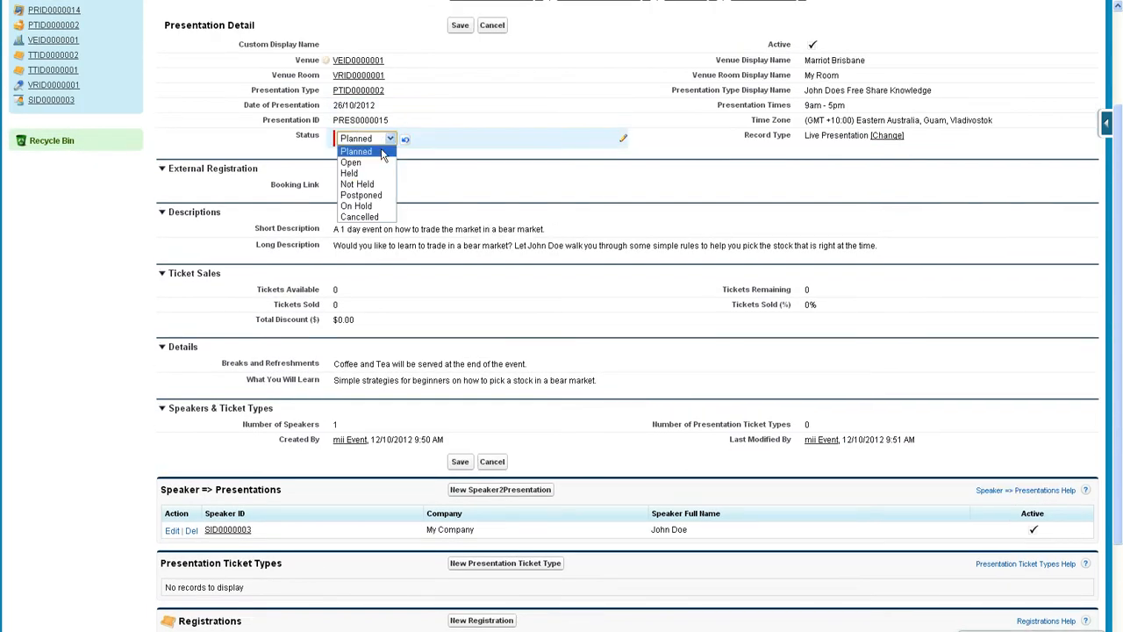
click(382, 165)
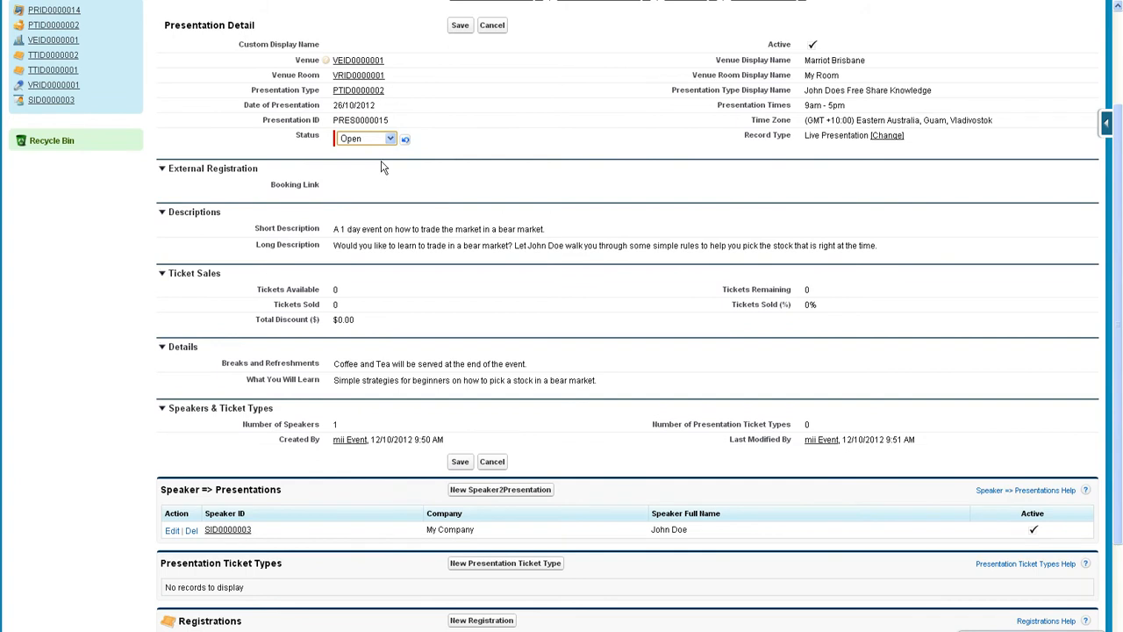
click(457, 26)
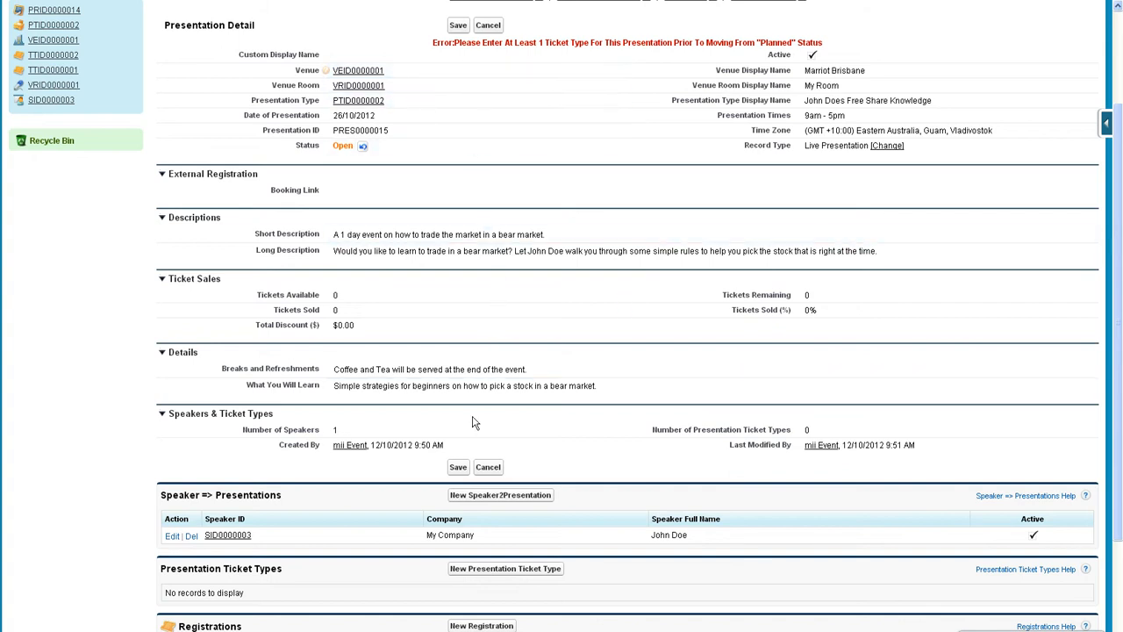
click(487, 26)
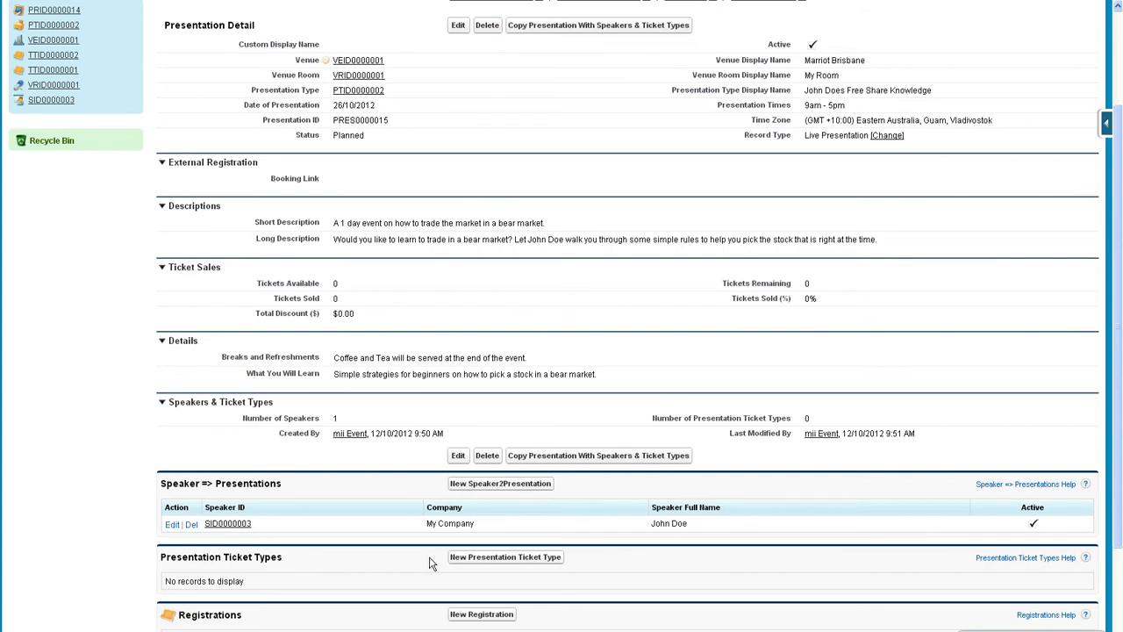
Add the VIP Ticket type to the presentation with a maximum of 100 tickets at $100 per ticket, and save it.
click(478, 558)
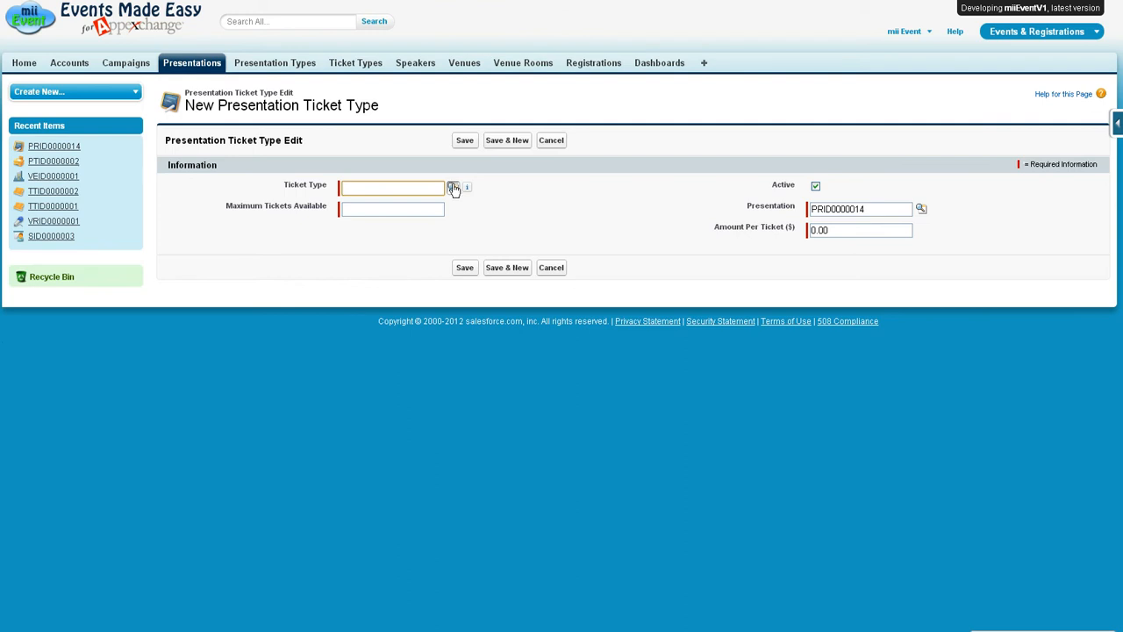
click(454, 189)
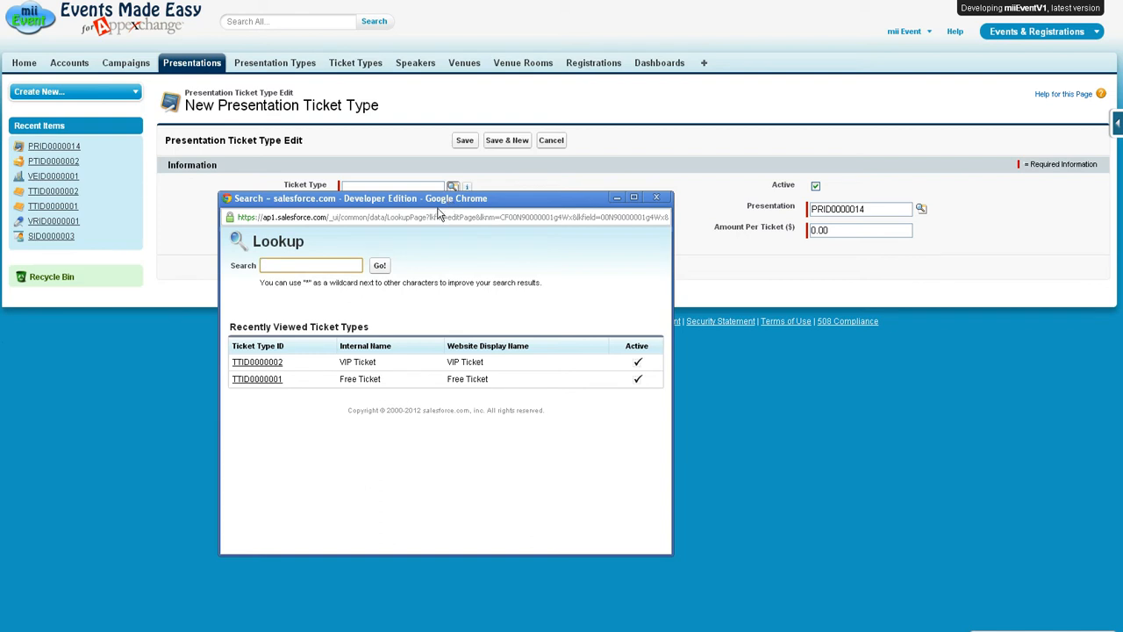
click(273, 363)
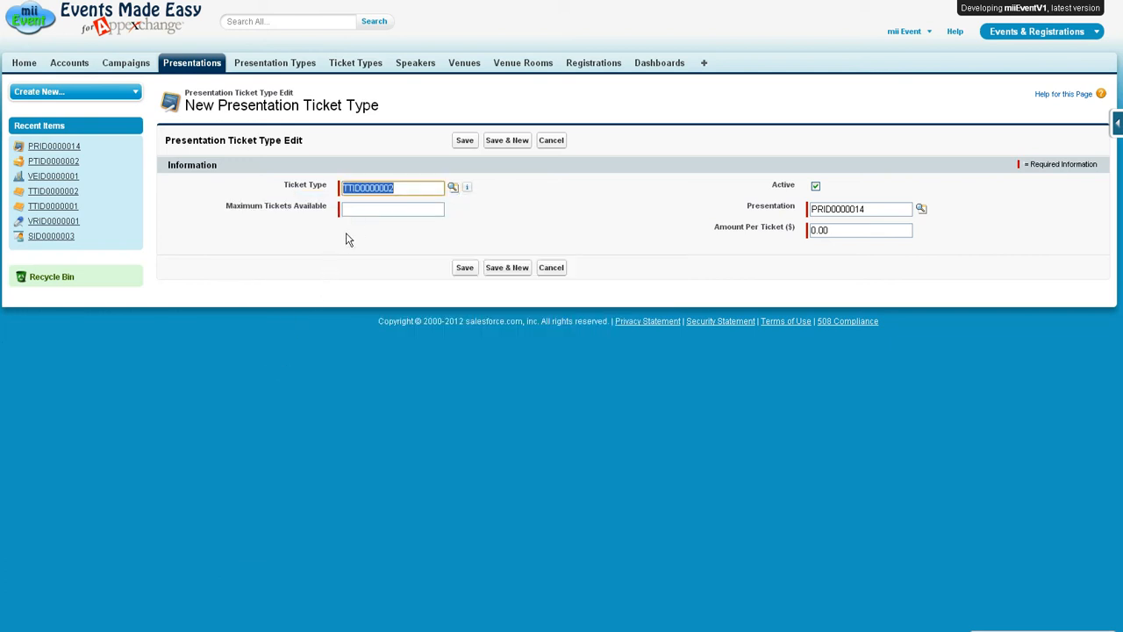
click(367, 212)
text(100)
drag(843, 228, 814, 249)
text(100)
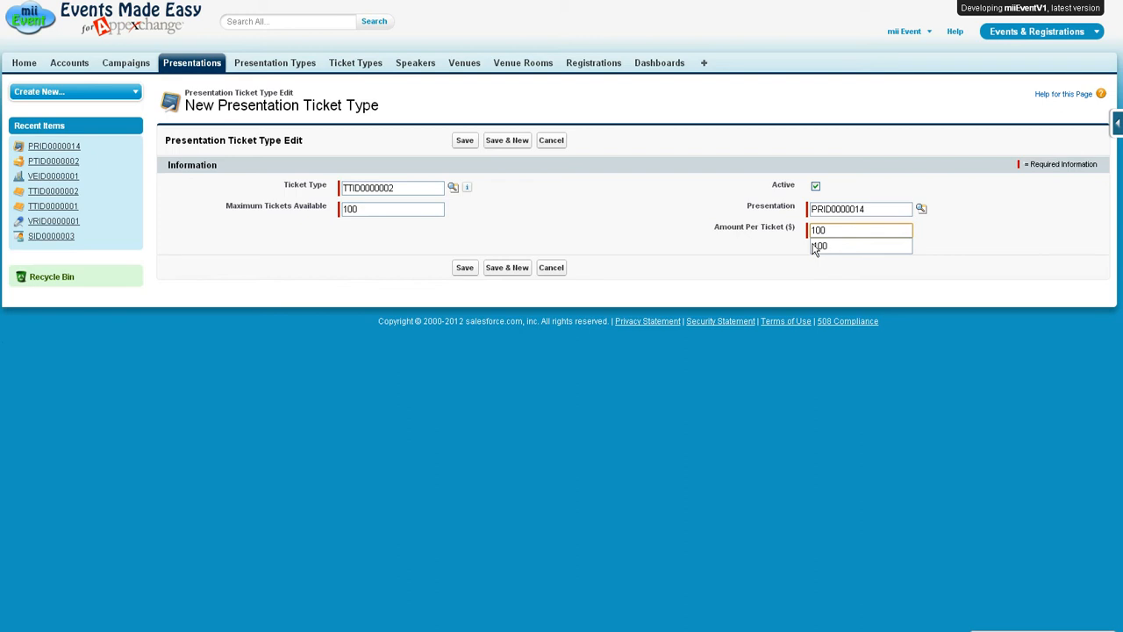
click(724, 254)
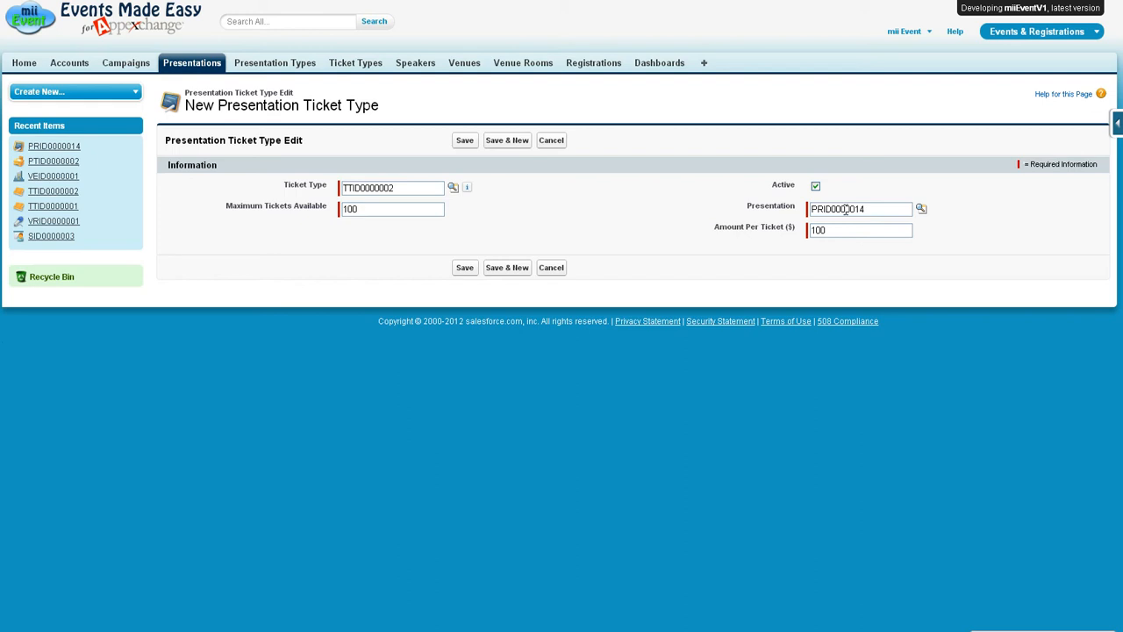
click(465, 267)
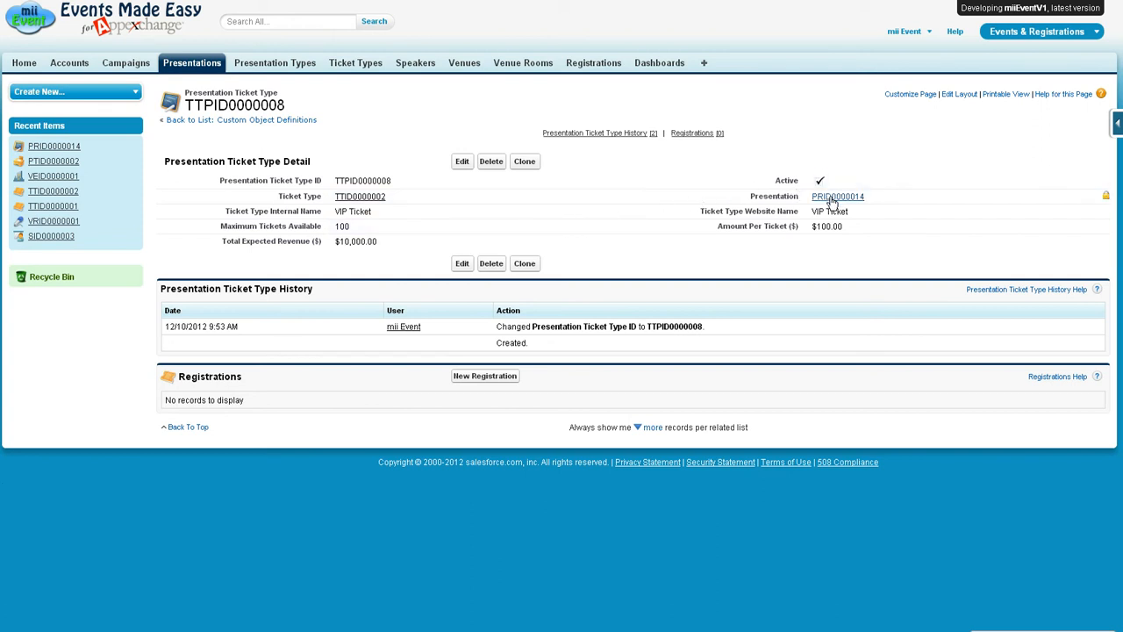
Return to the presentation record and add the Free Ticket type with a maximum of 200 tickets at $0.00 each, saving it.
mouse_move(831, 201)
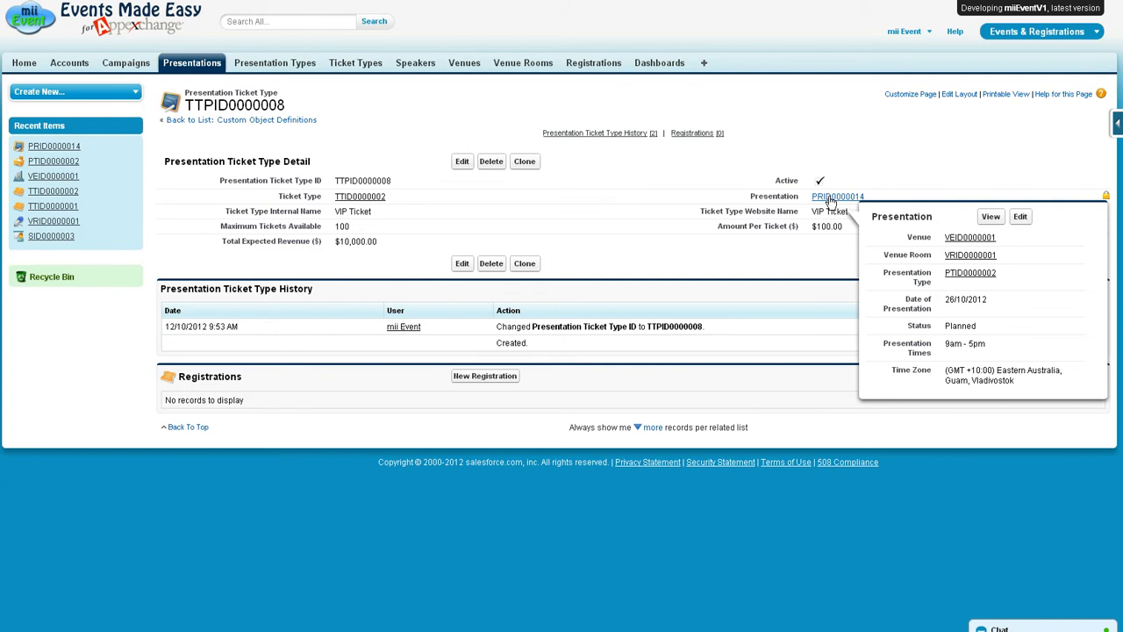
click(831, 196)
scroll(571, 342, down, 1)
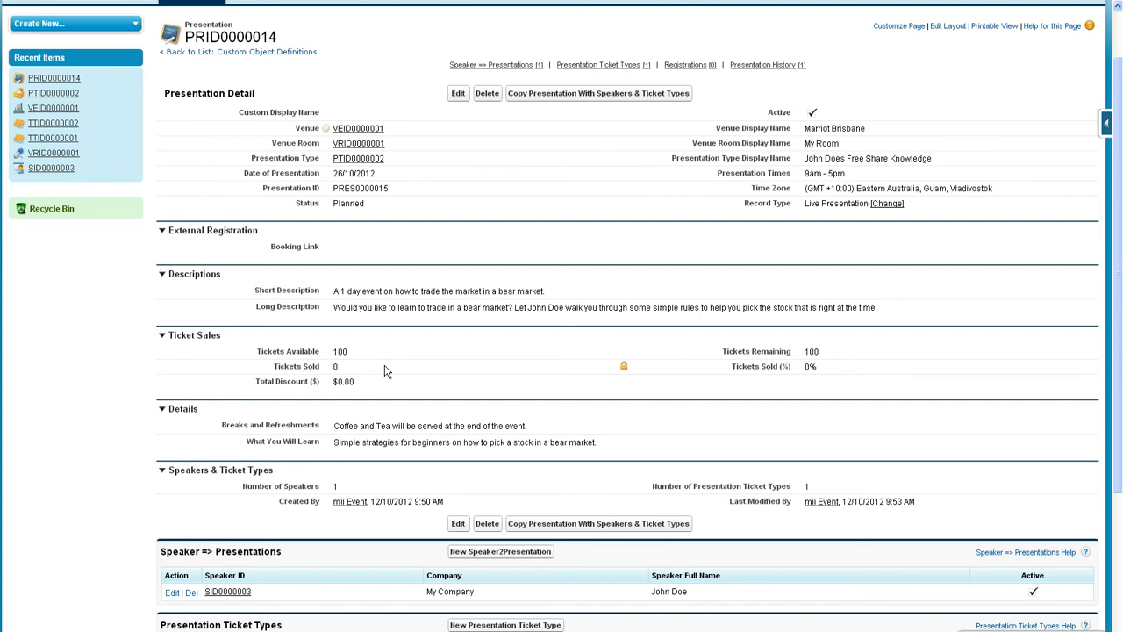
scroll(384, 371, down, 1)
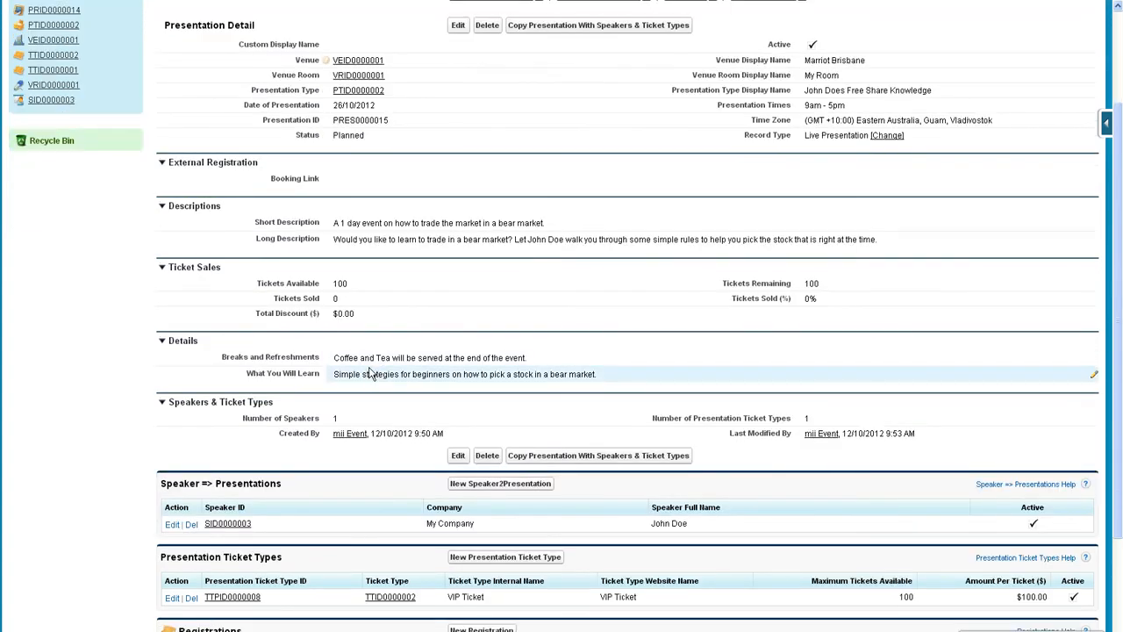
scroll(369, 369, down, 1)
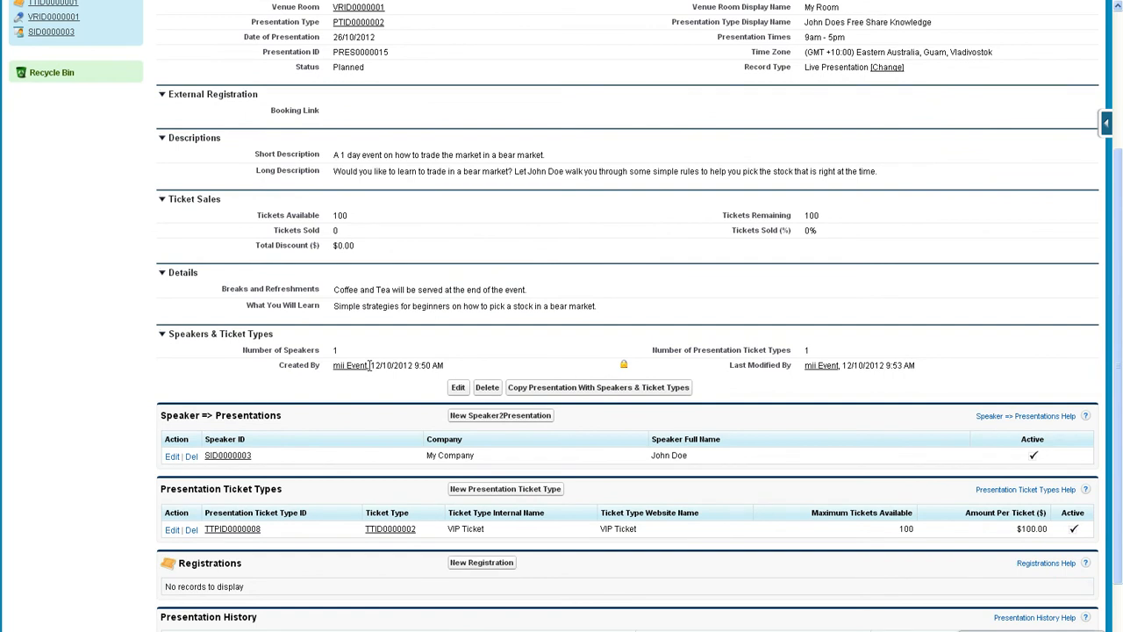
click(485, 488)
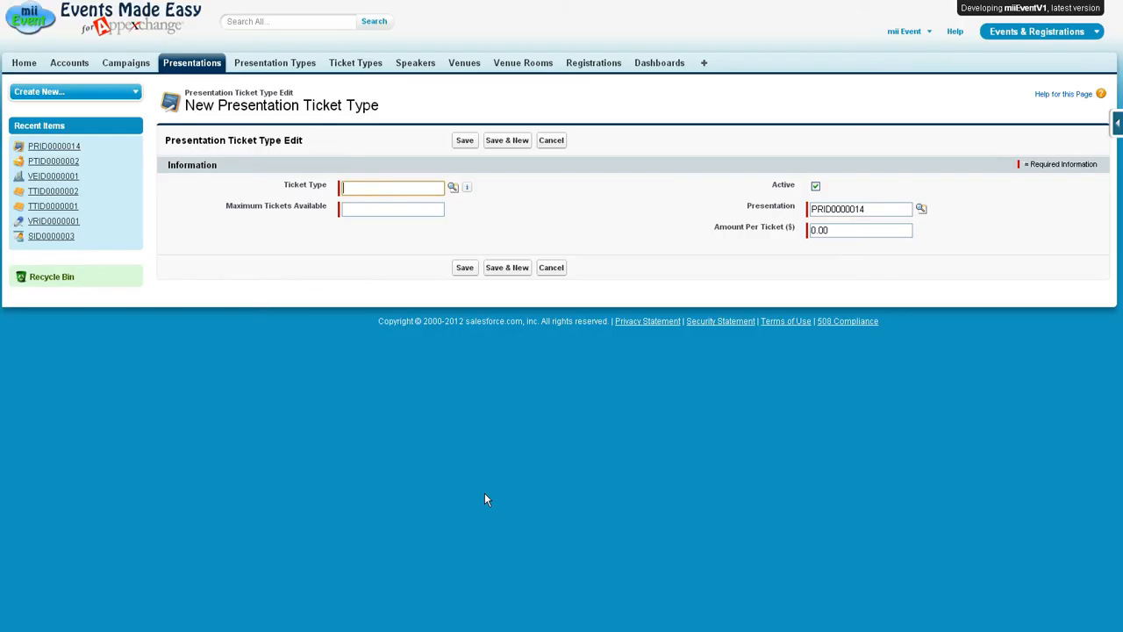
click(453, 194)
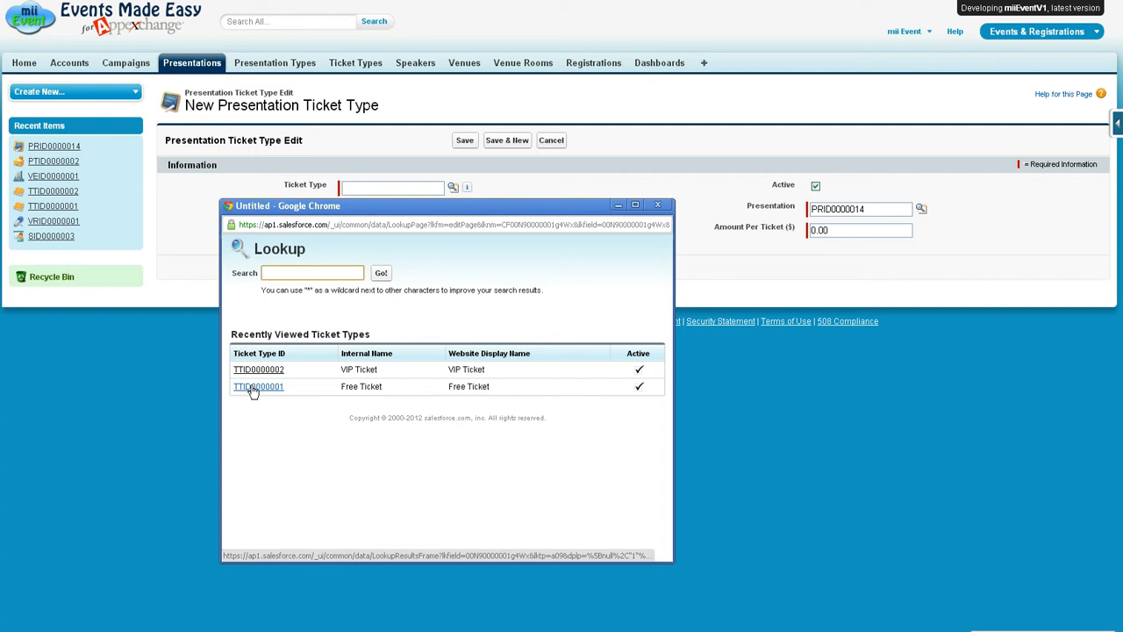
click(257, 386)
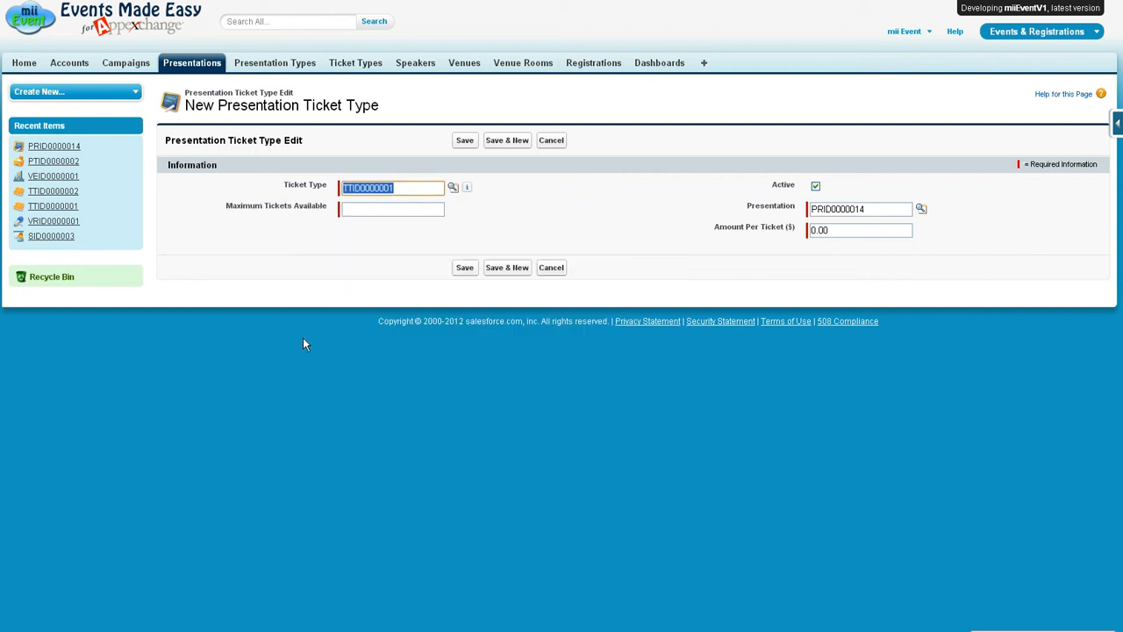
click(366, 209)
text(200)
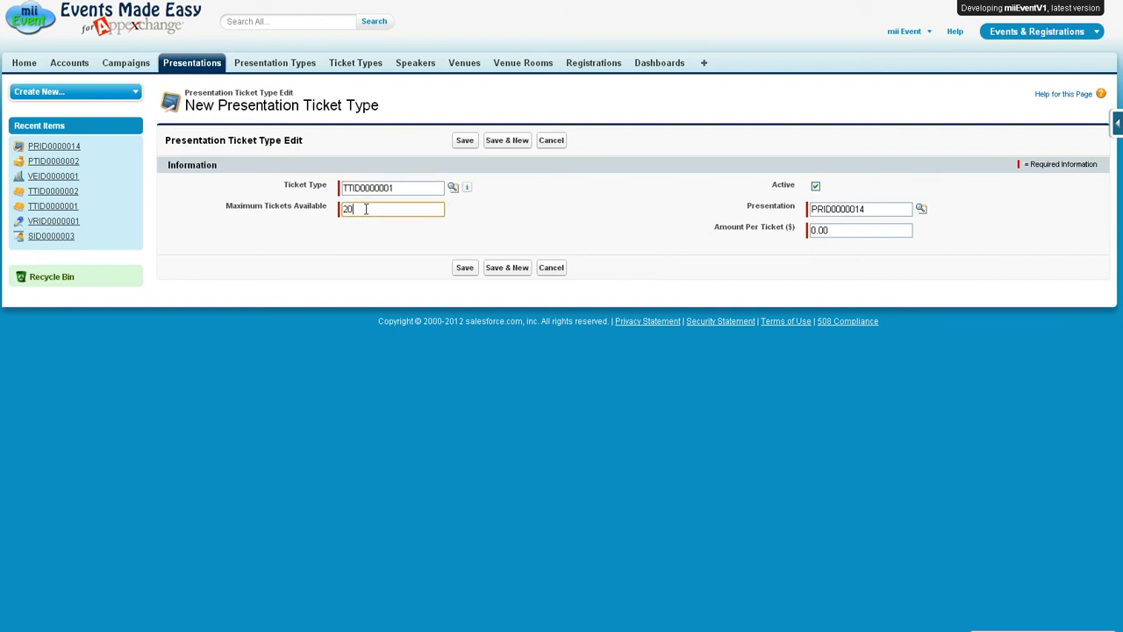
click(825, 228)
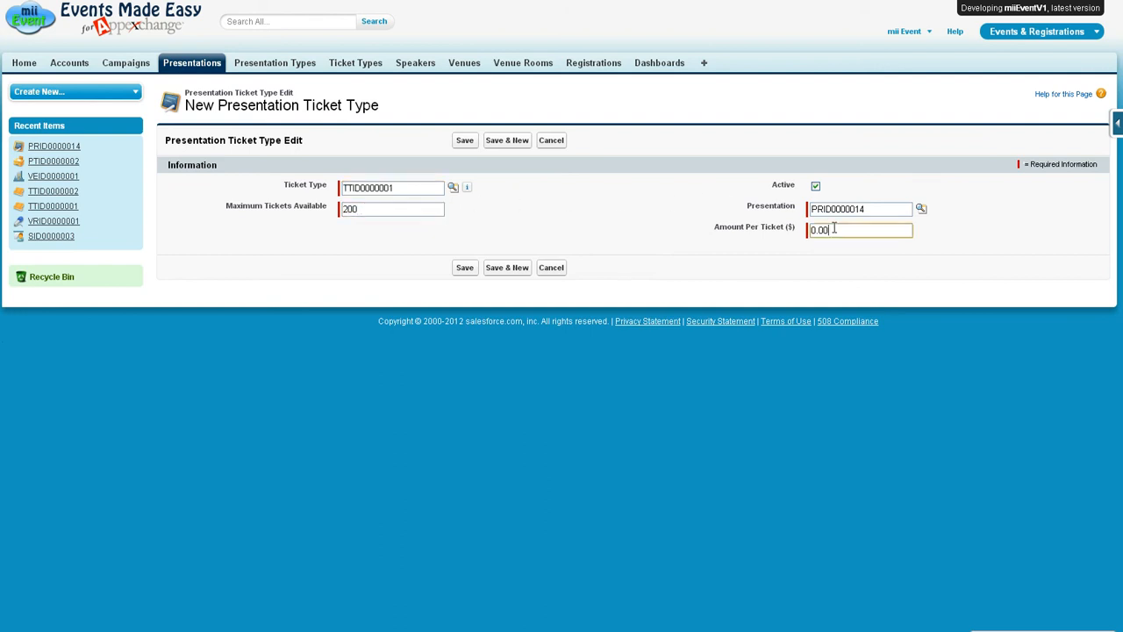
click(466, 272)
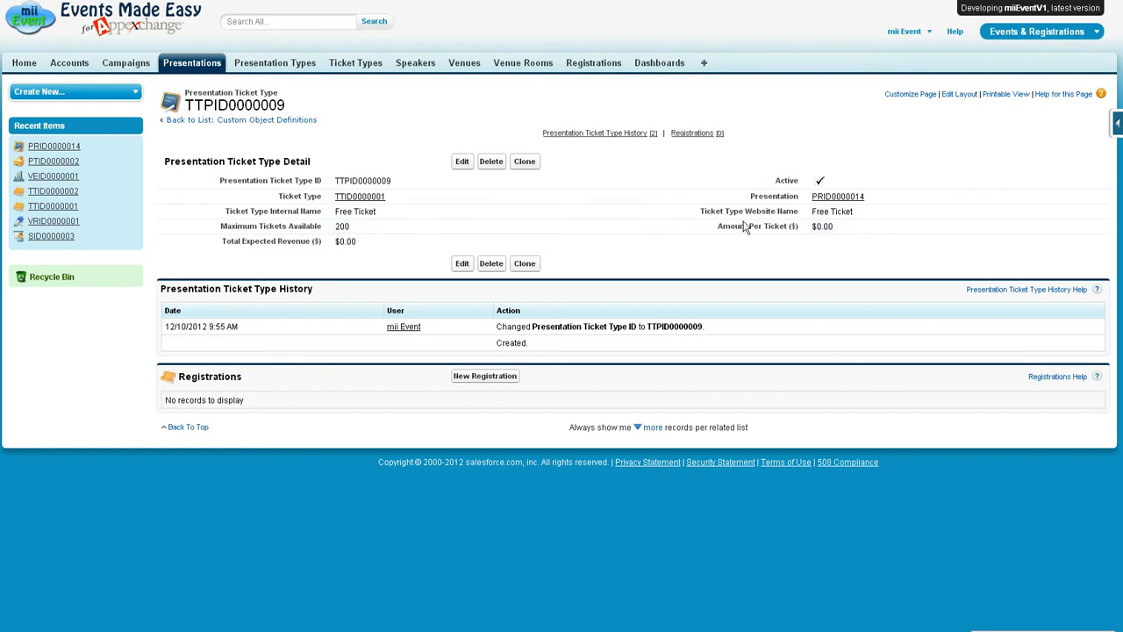
Return to the presentation and set its custom display name to the speaker's name followed by "5 Simple Rules to Trading in a Bear Market".
click(830, 199)
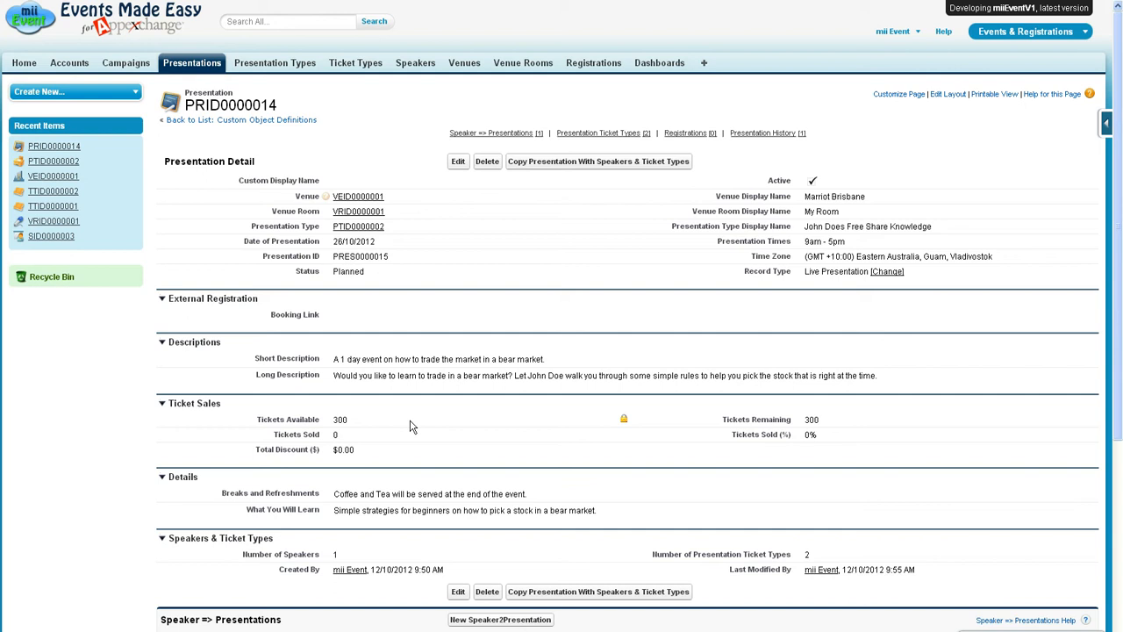
scroll(409, 428, down, 4)
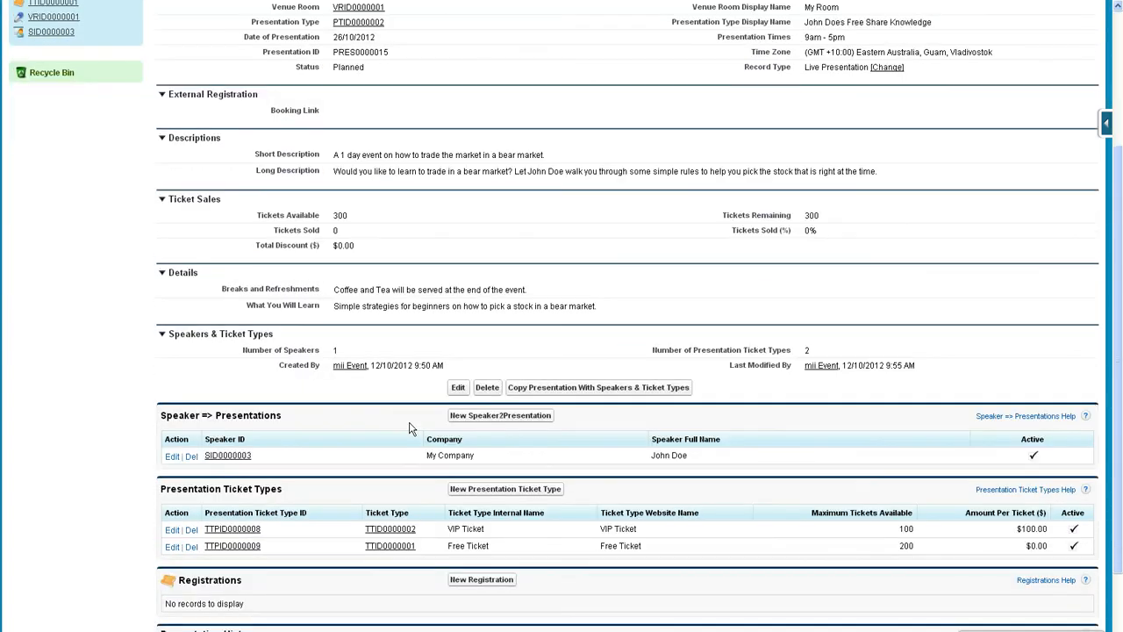
scroll(305, 159, up, 3)
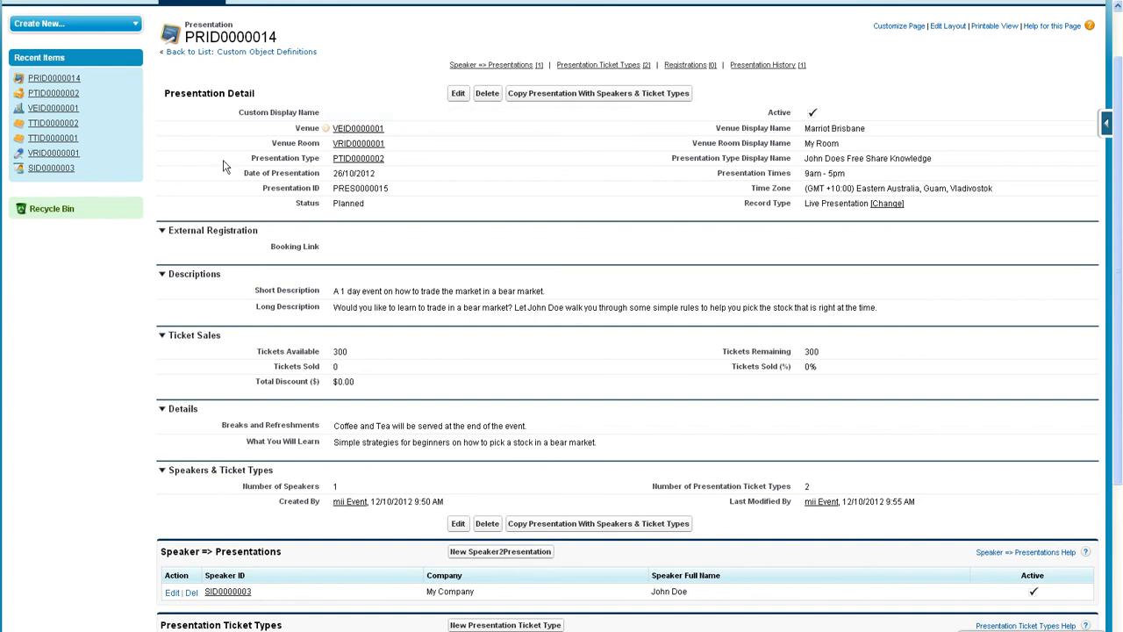
double_click(389, 115)
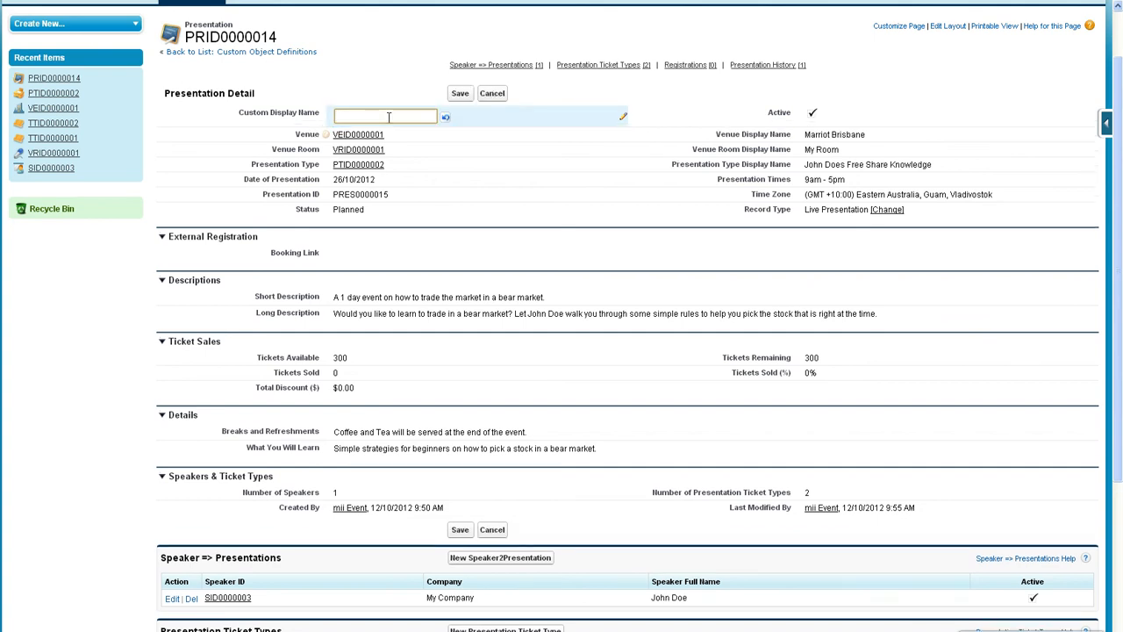
text(John Does 5 Simple Rules to Trading in a Bear Market)
click(412, 134)
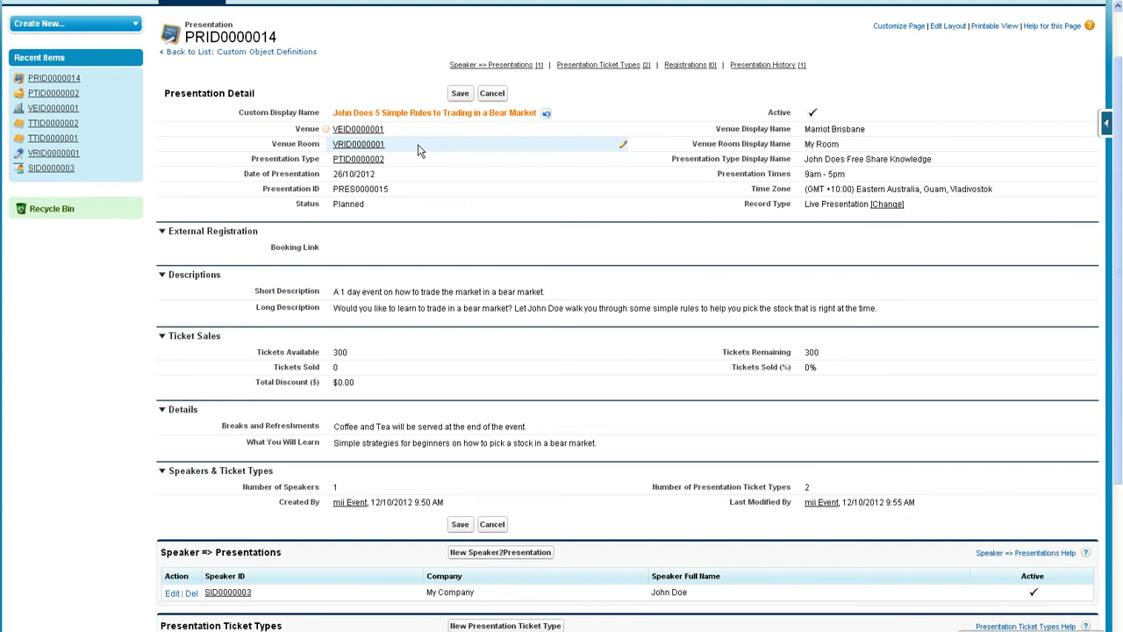
Save the presentation's new custom display name, then set its status to Open and save the record.
click(457, 97)
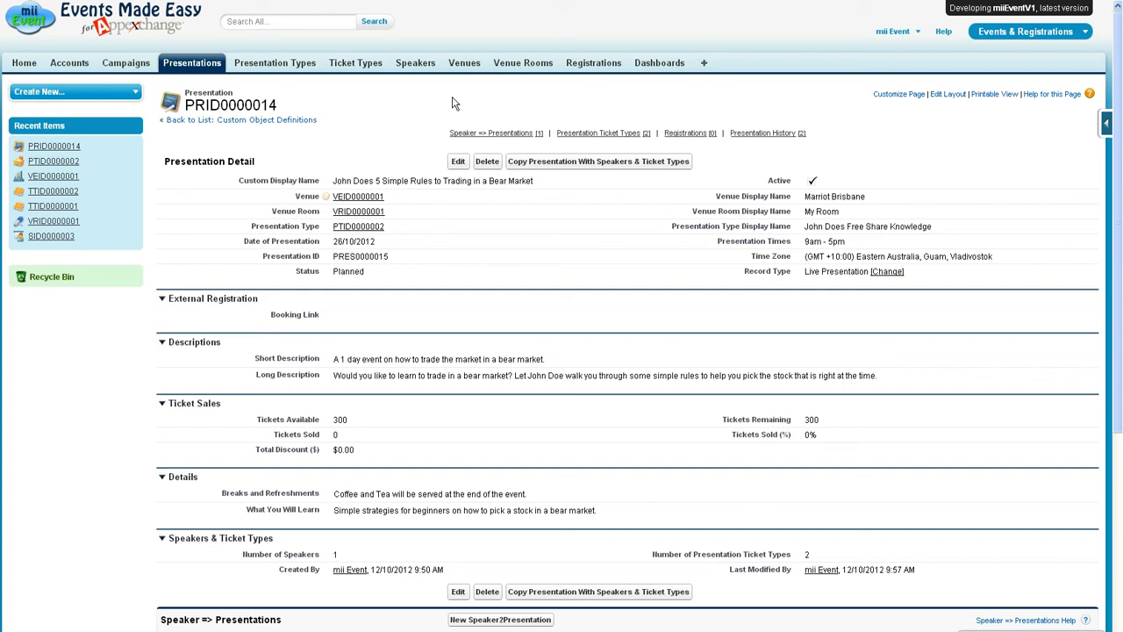
double_click(384, 279)
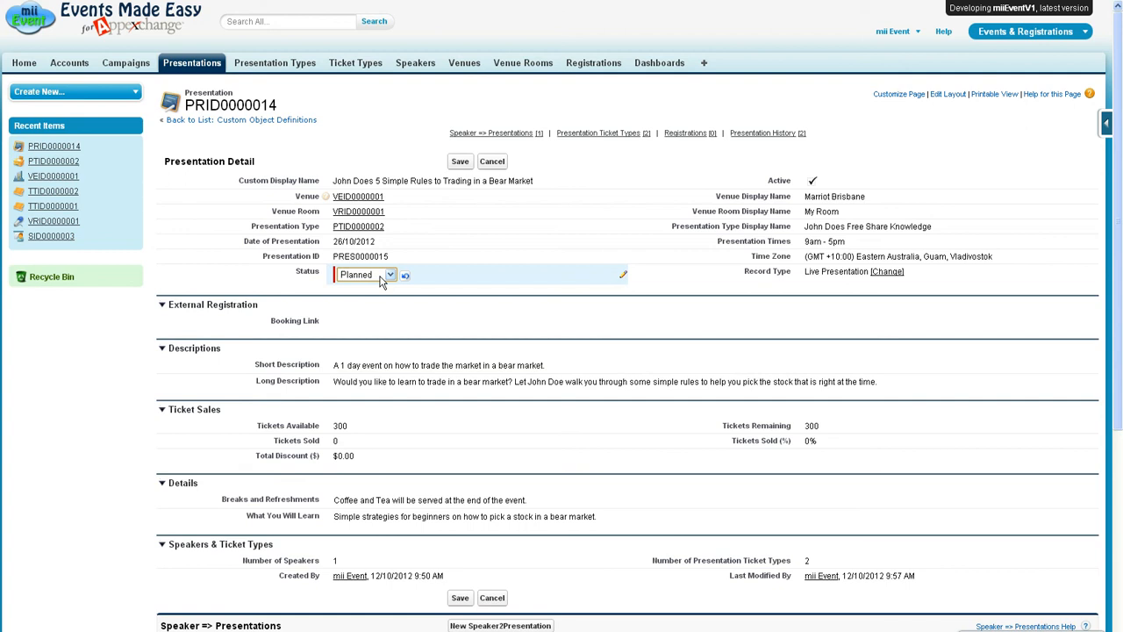
click(384, 279)
click(375, 303)
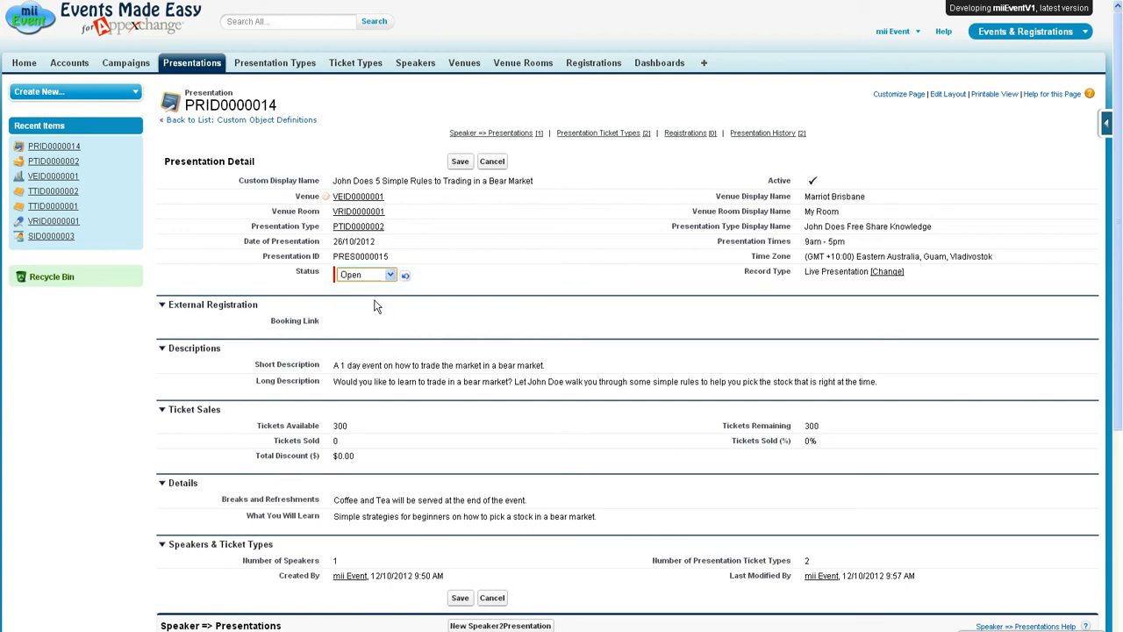
click(462, 163)
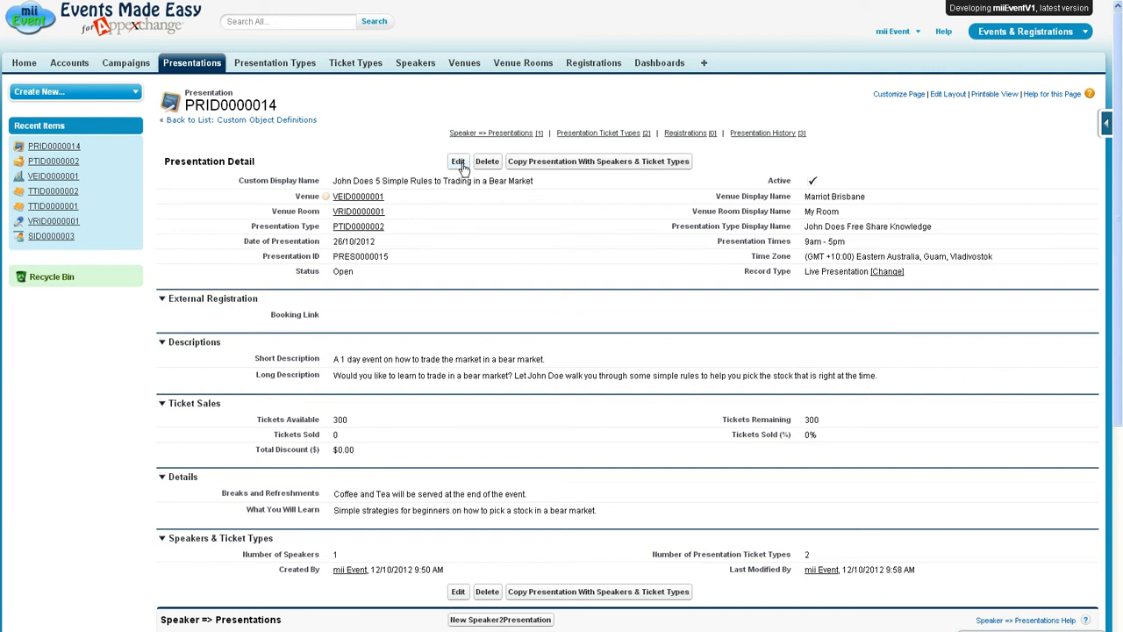
Change the presentation's status to Held and save the record.
double_click(377, 273)
click(378, 276)
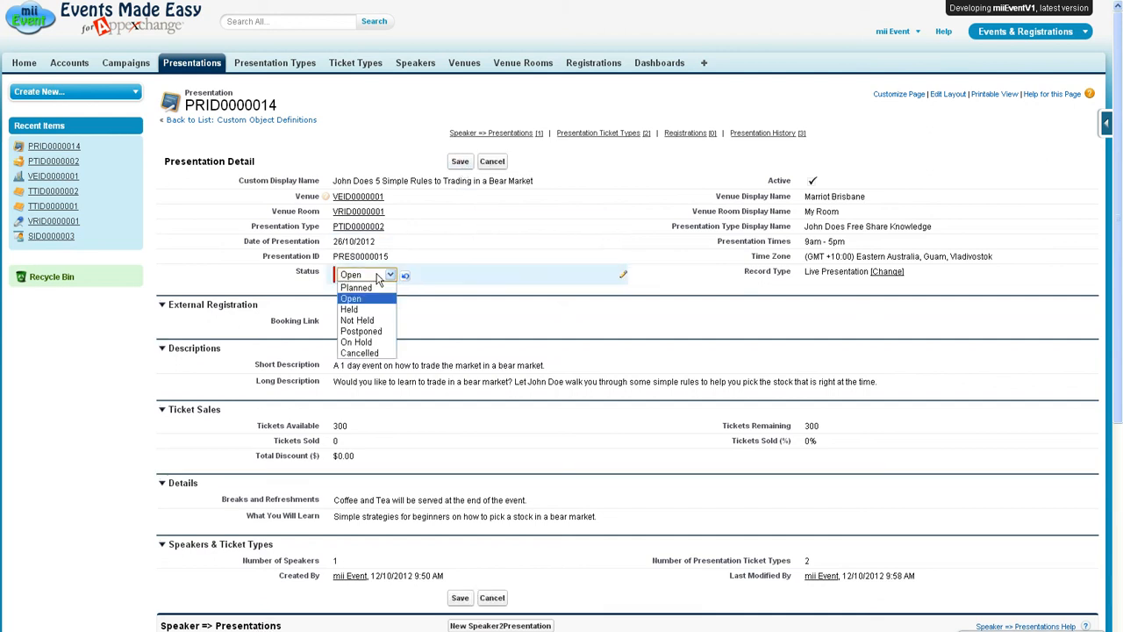
click(369, 309)
click(460, 166)
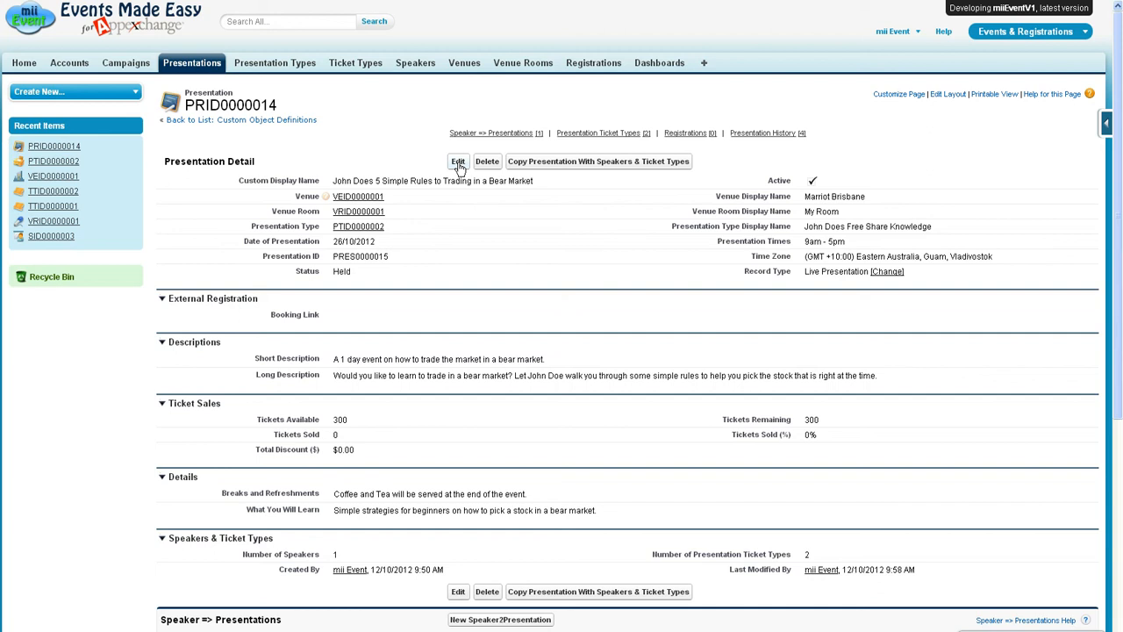
Switch the presentation's status back to Open and save the record.
double_click(383, 273)
click(386, 275)
click(350, 299)
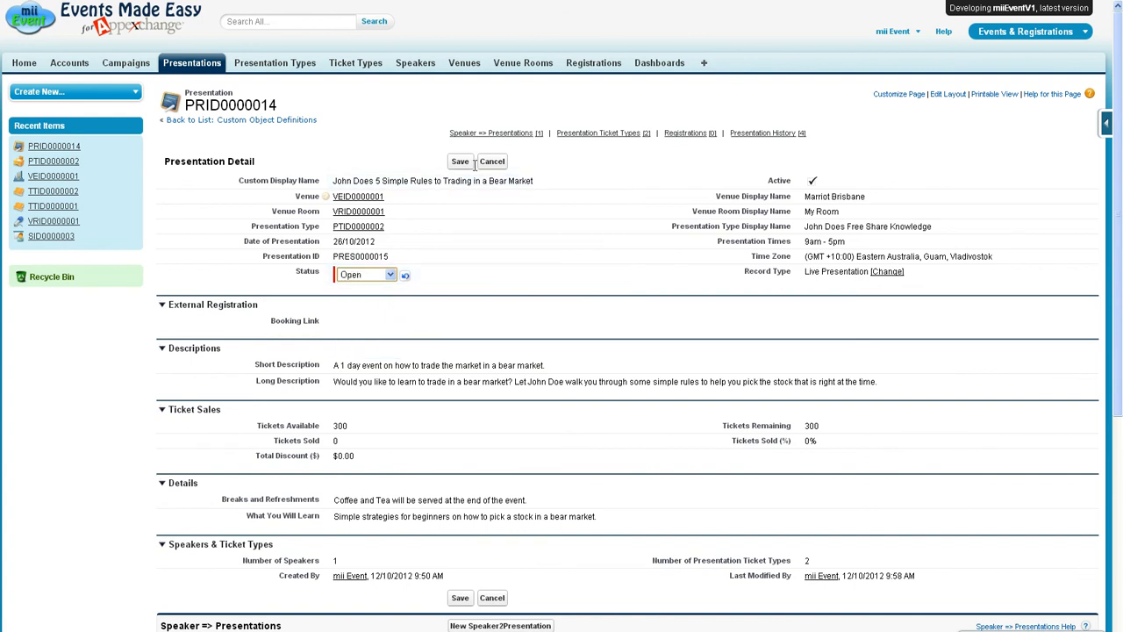
click(467, 162)
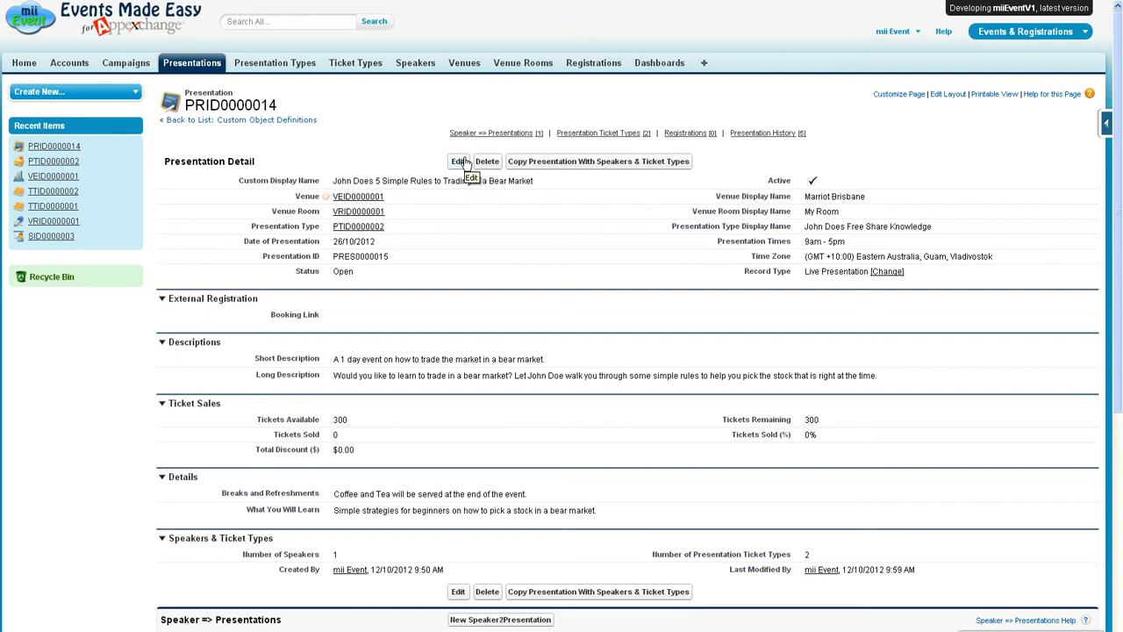
Set the presentation's status to On Hold and save the record.
double_click(371, 275)
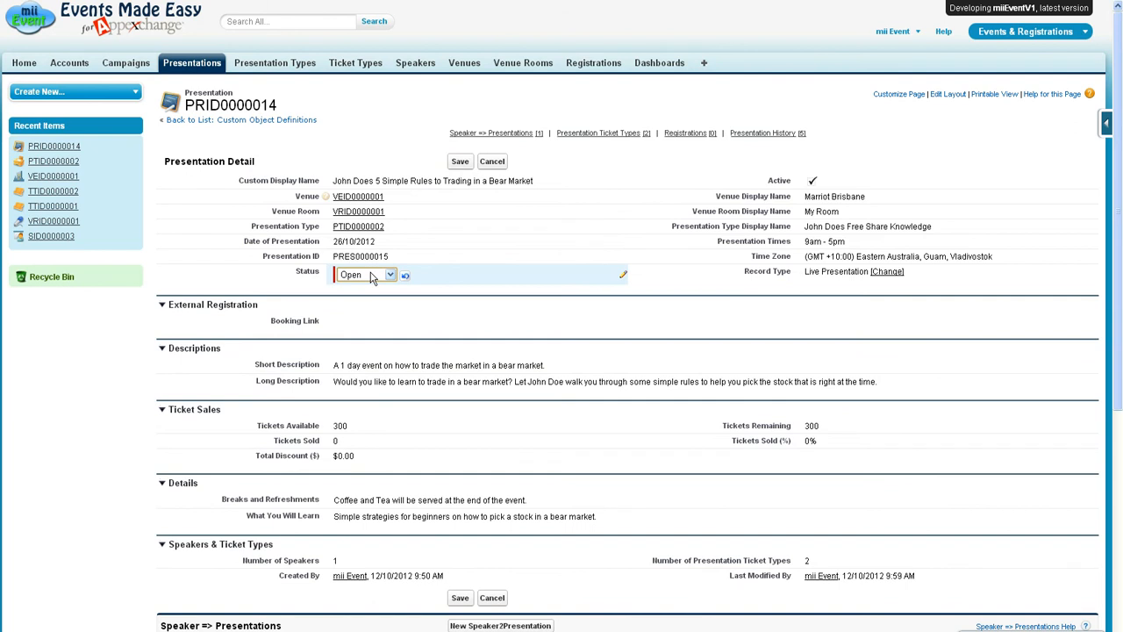
click(372, 275)
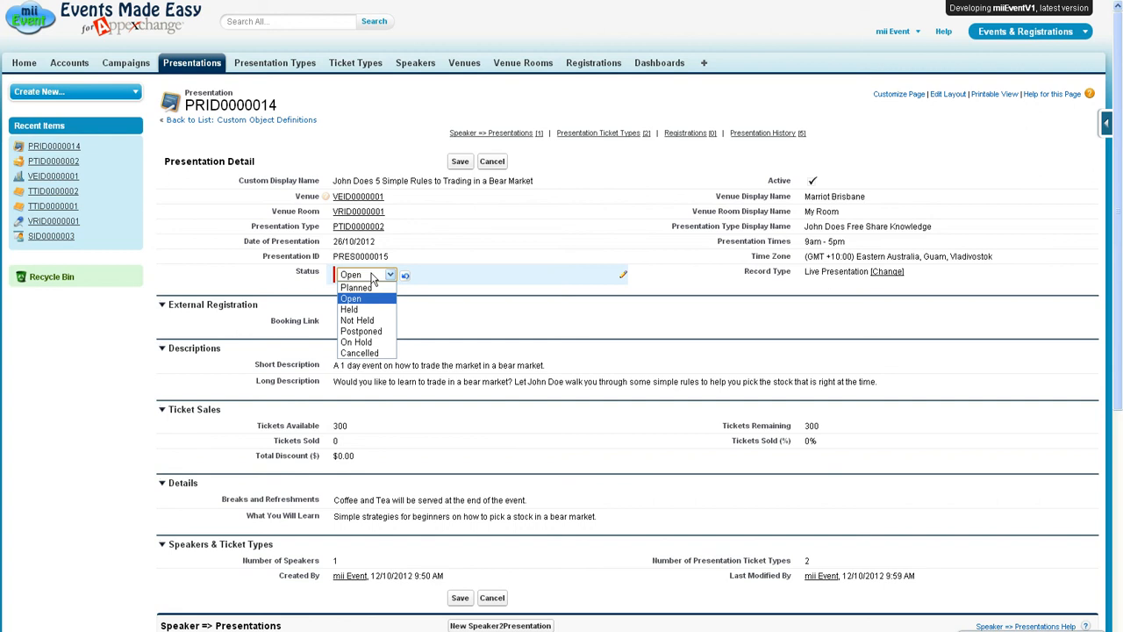
click(358, 341)
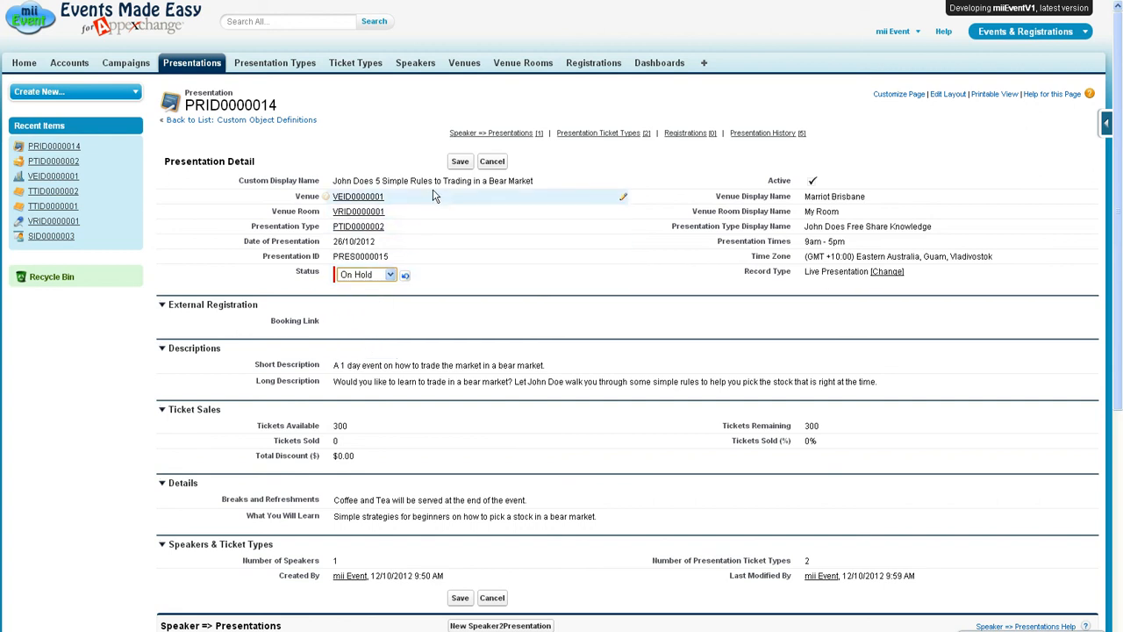
click(459, 161)
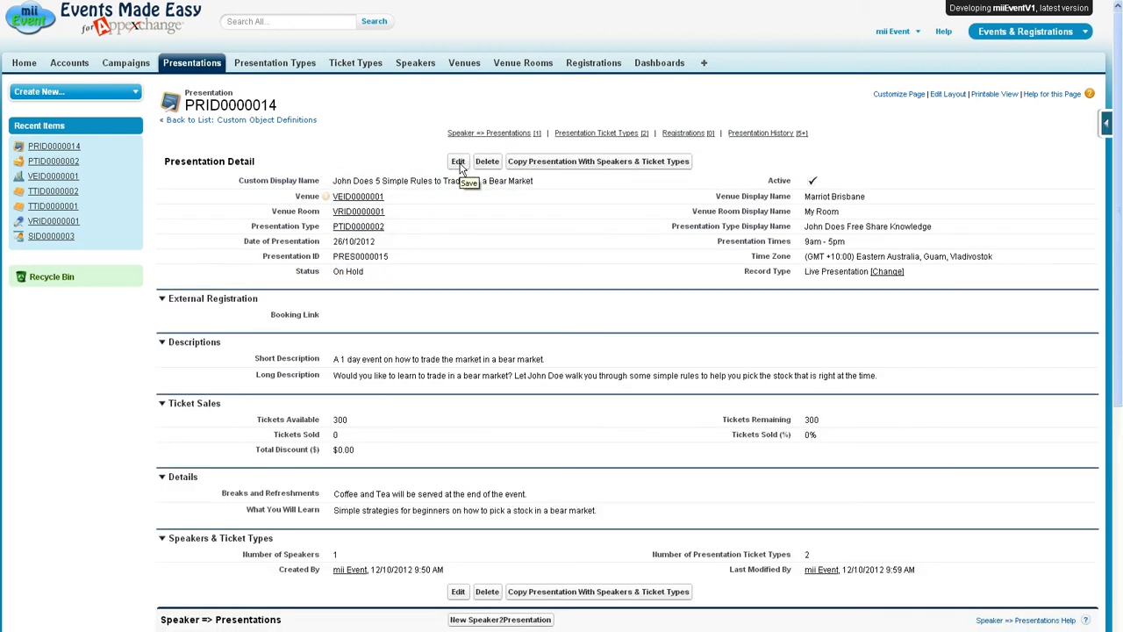